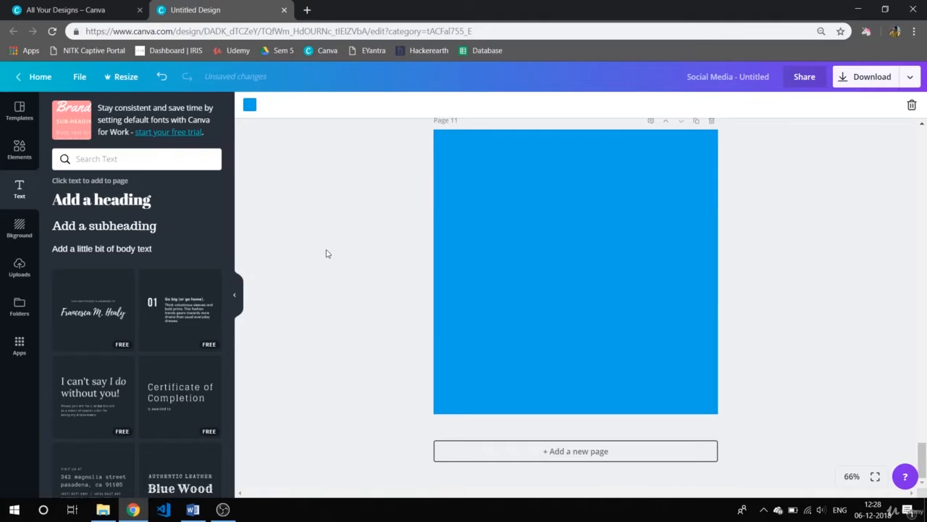
Step: Add a subheading reading "YOU ARE THE BEST" to the blue page 11
scroll(137, 389, down, 3)
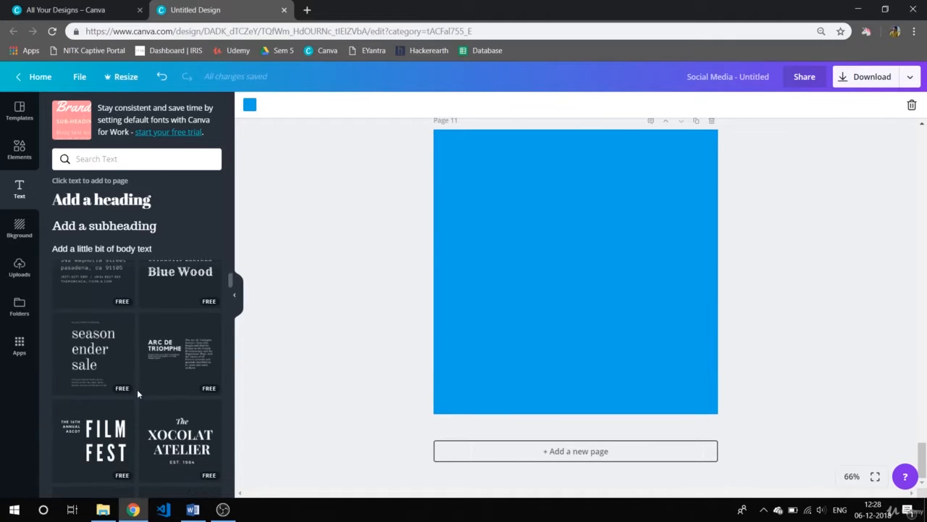
scroll(137, 389, down, 3)
scroll(137, 389, down, 3)
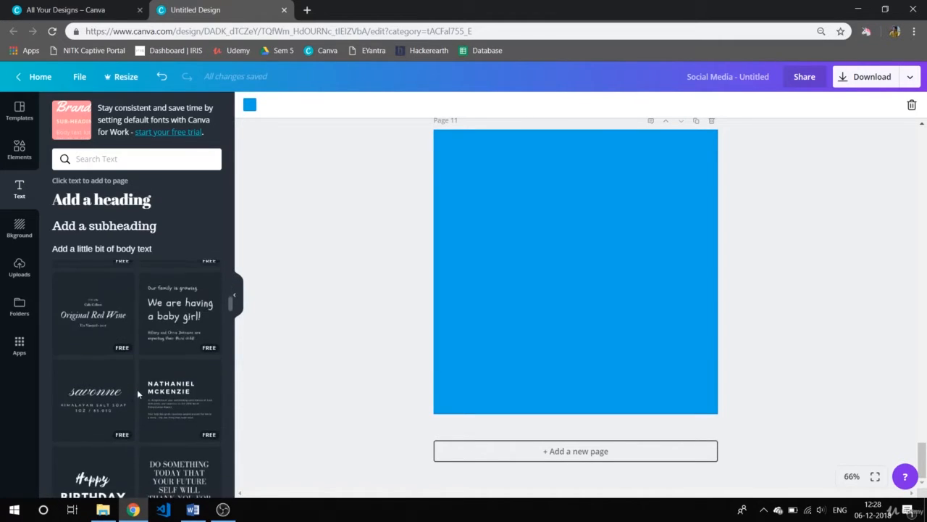
scroll(137, 389, down, 5)
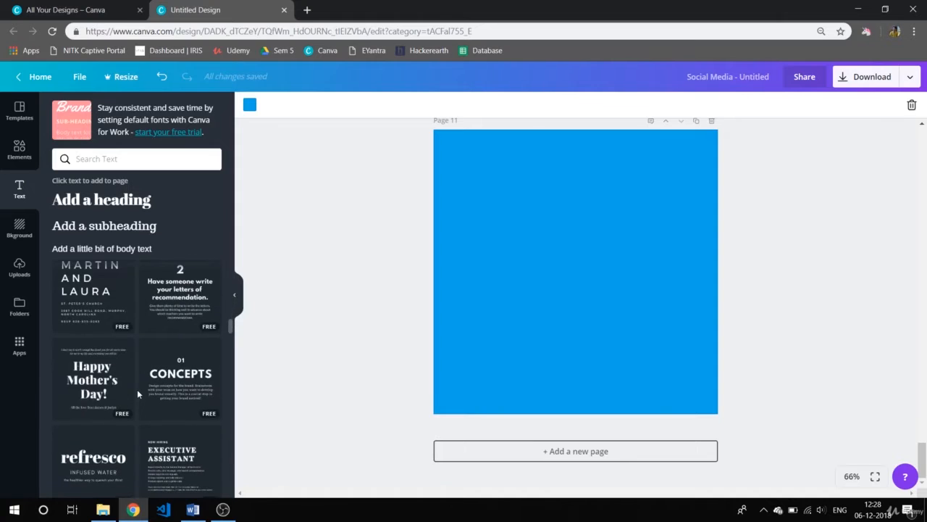
scroll(138, 393, up, 5)
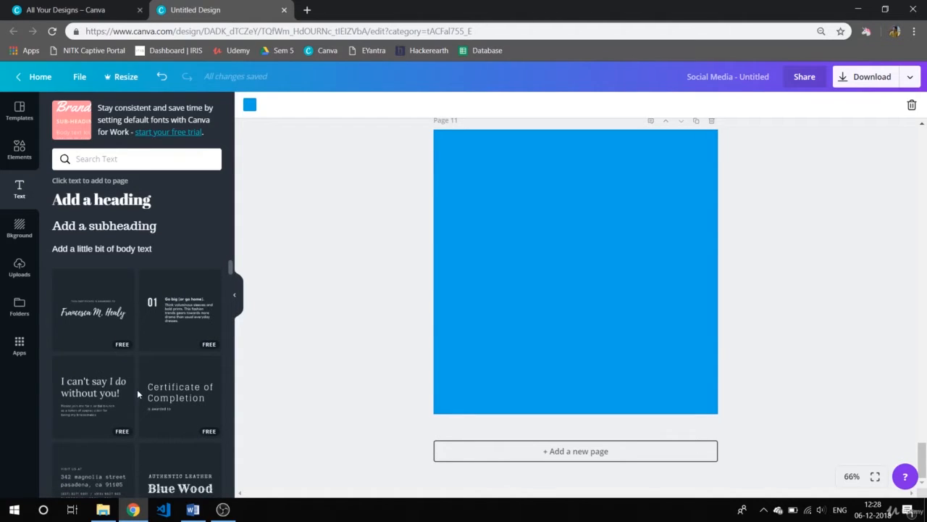
click(119, 226)
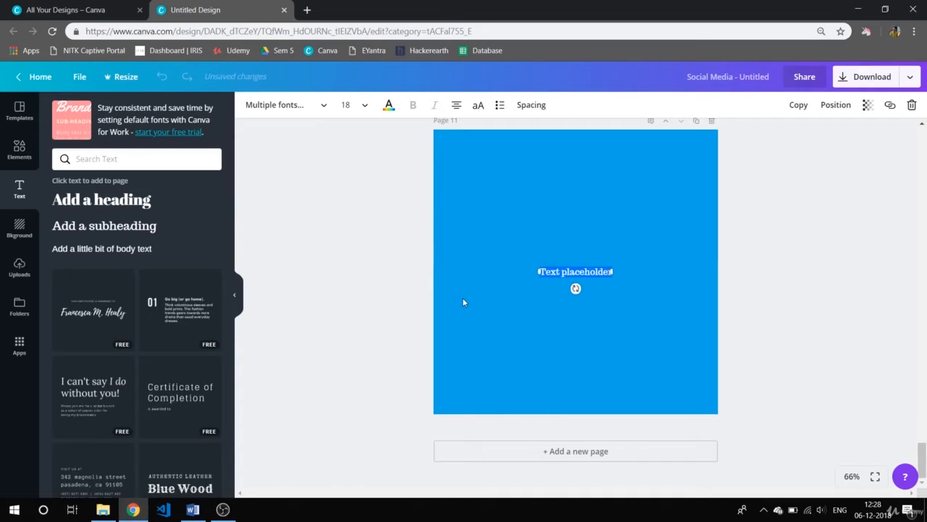
text(YOU A)
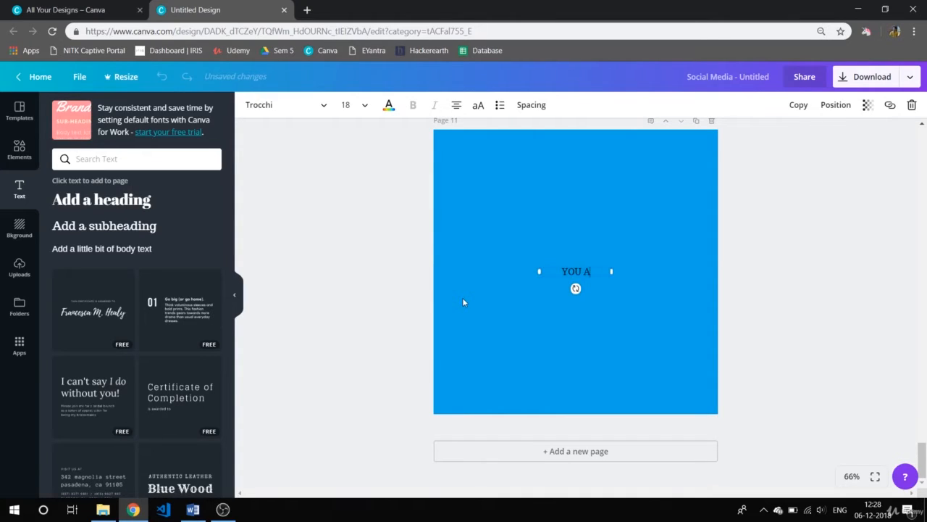
text(RE THE BEST)
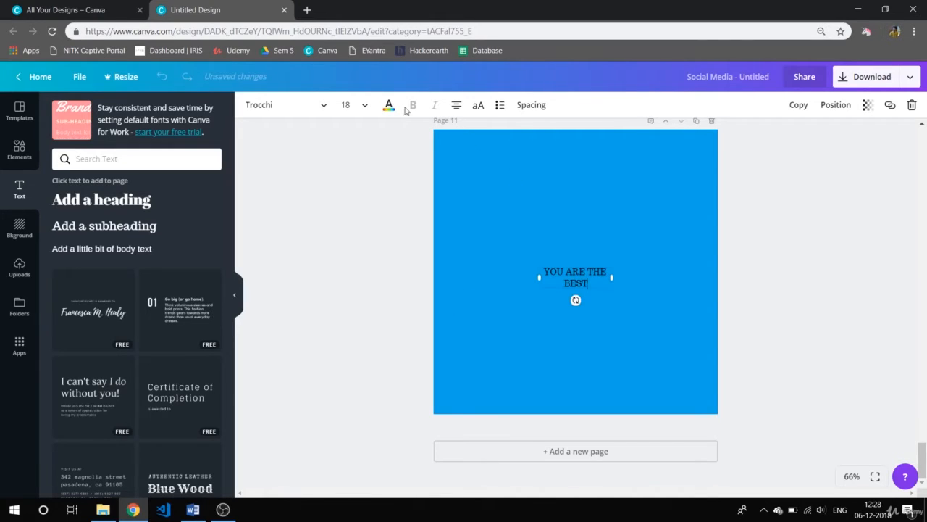
Step: Change the font of the "YOU ARE THE BEST" text to Bungee
click(317, 115)
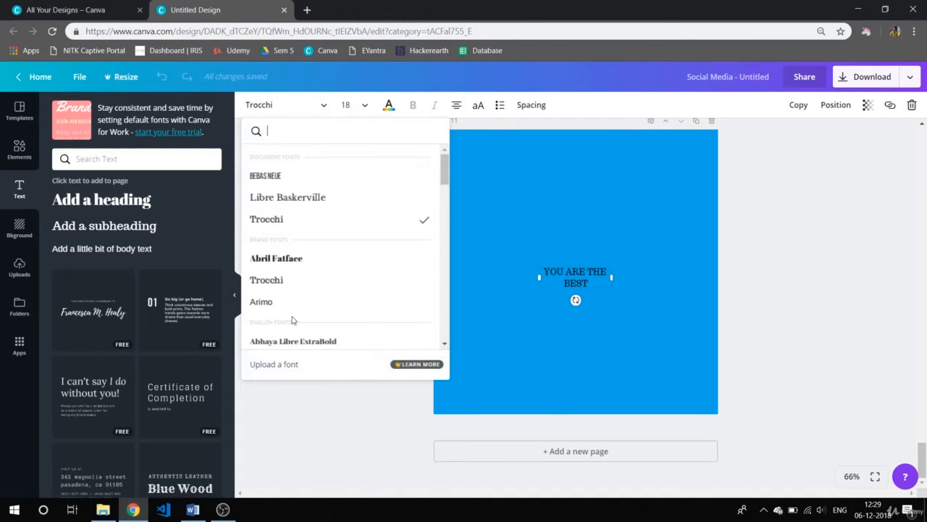
scroll(293, 320, down, 10)
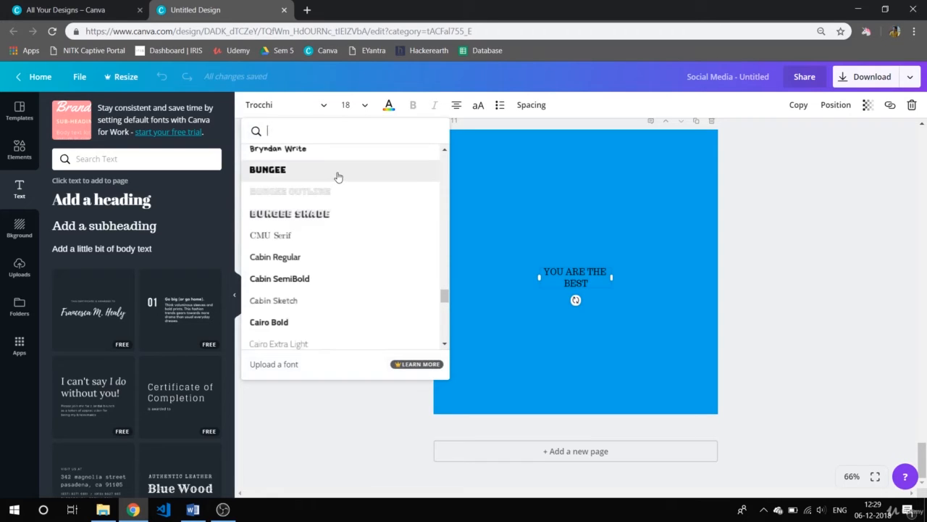
click(337, 176)
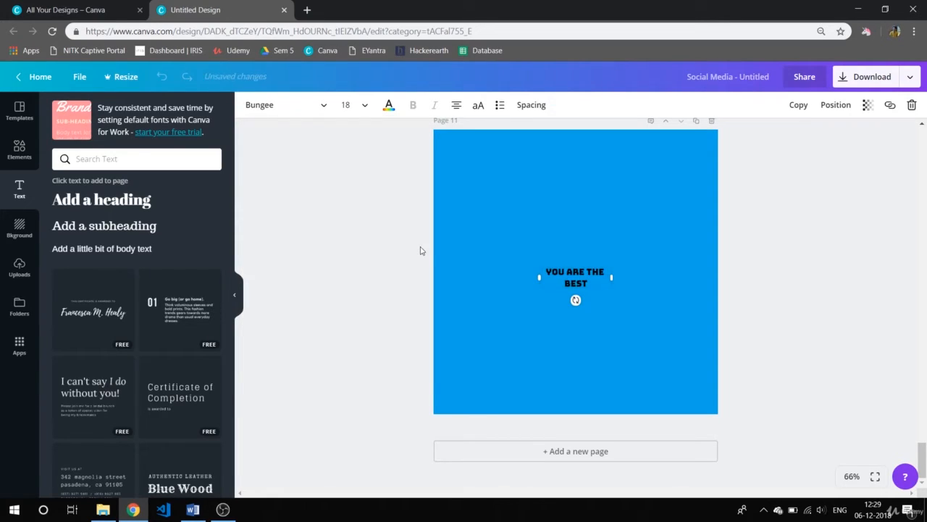
Step: Widen the text box on both sides so the phrase fits on one line and set its font size to 42
drag(510, 276, 478, 275)
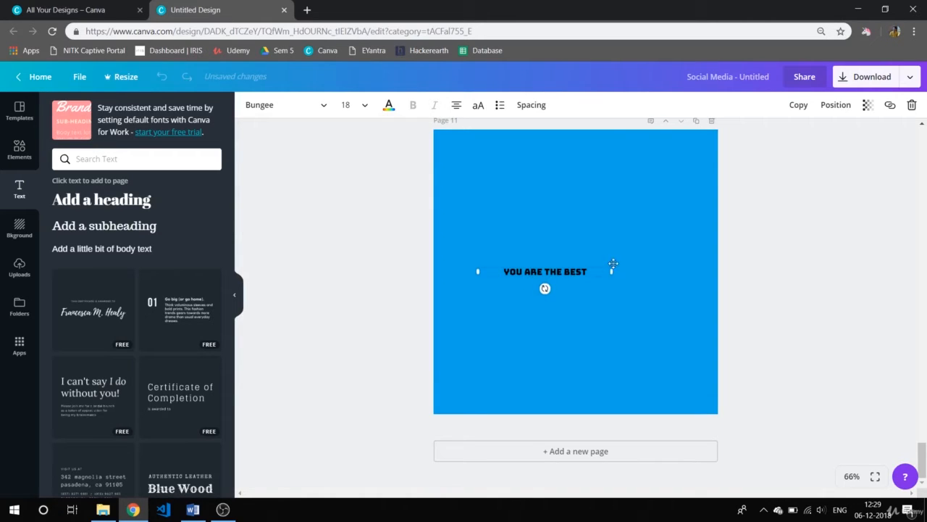
drag(611, 269, 699, 264)
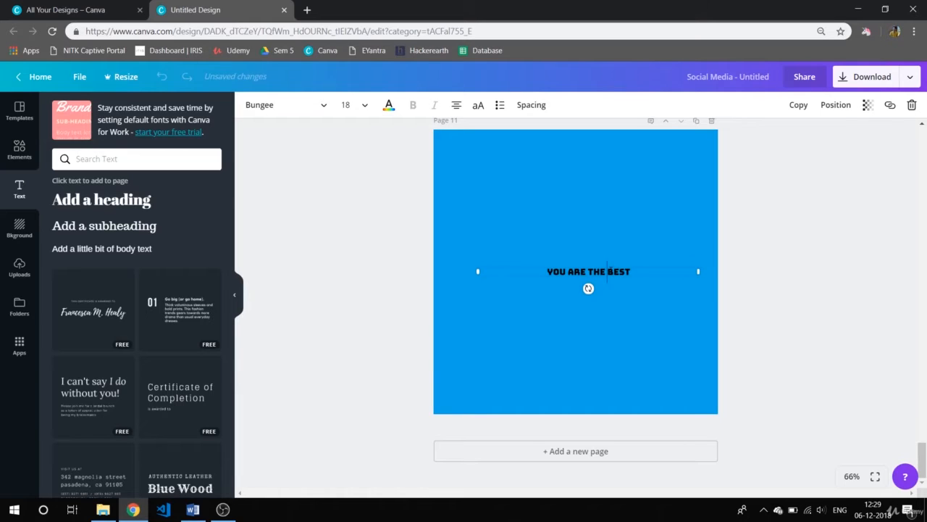
click(351, 106)
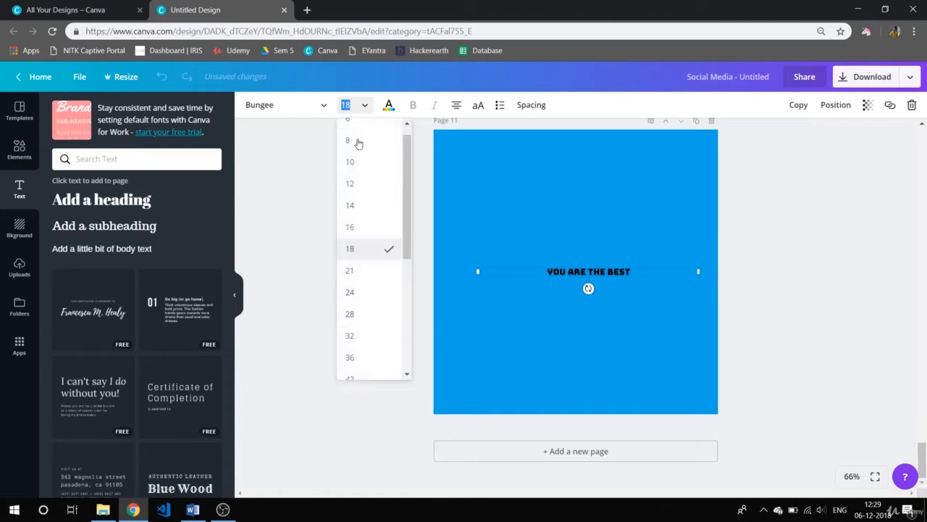
click(346, 377)
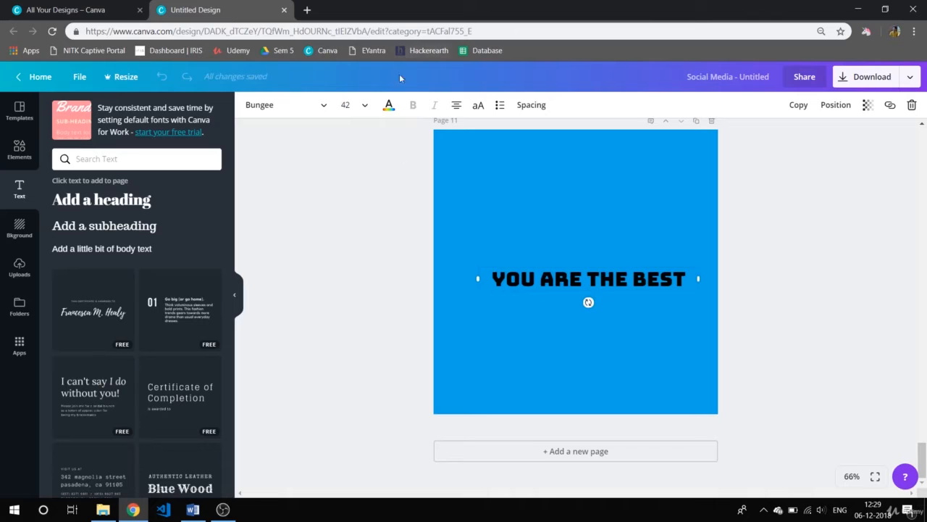
Step: Try a coral swatch and several custom colors on the text, finishing with pure red #ff0000
click(389, 106)
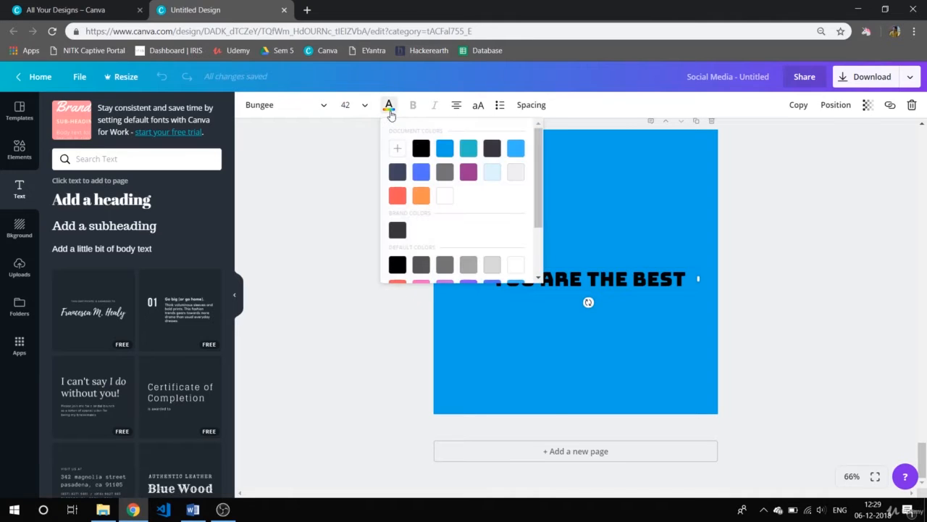
click(397, 195)
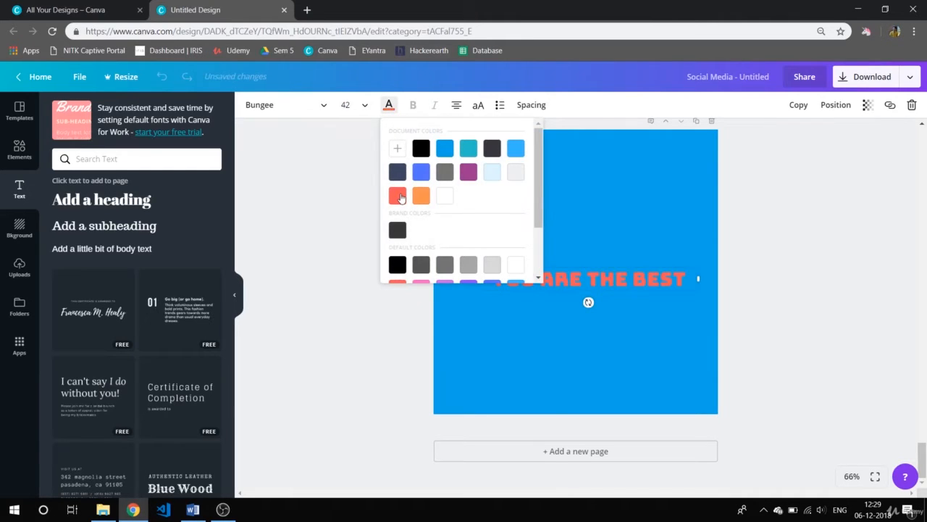
click(398, 152)
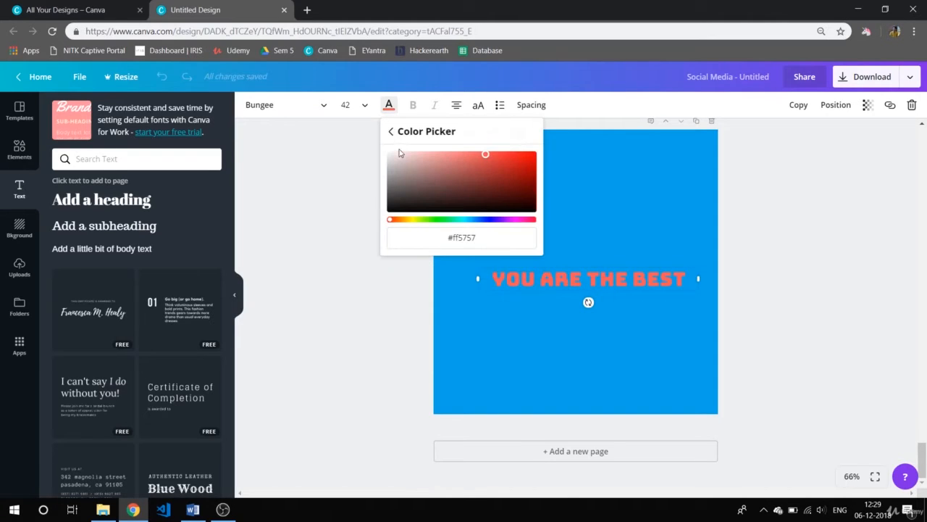
click(430, 171)
click(467, 182)
mouse_move(467, 182)
mouse_down()
mouse_move(420, 184)
mouse_move(409, 166)
mouse_up()
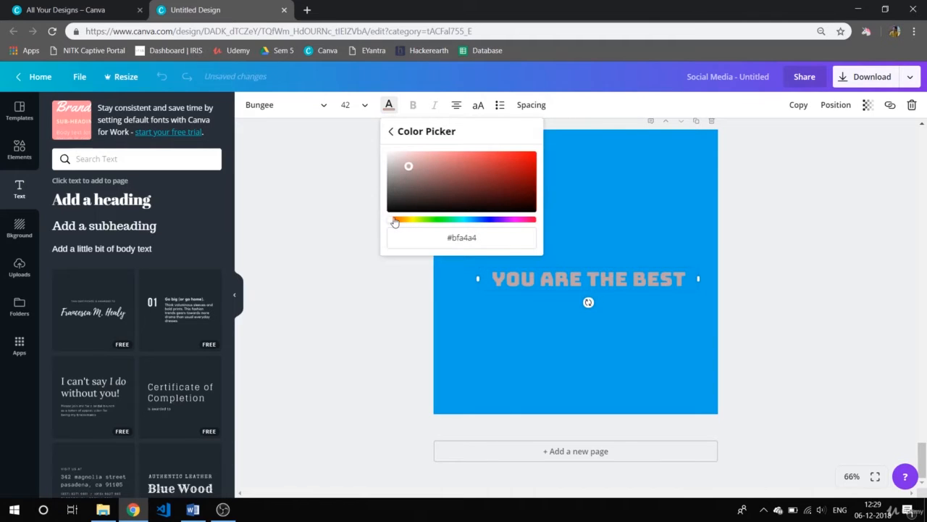
mouse_move(394, 219)
mouse_down()
mouse_move(509, 227)
mouse_move(486, 224)
mouse_up()
mouse_move(410, 168)
mouse_down()
mouse_move(416, 186)
mouse_move(466, 160)
mouse_move(546, 146)
mouse_move(372, 134)
mouse_move(359, 321)
mouse_move(689, 285)
mouse_move(726, 97)
mouse_up()
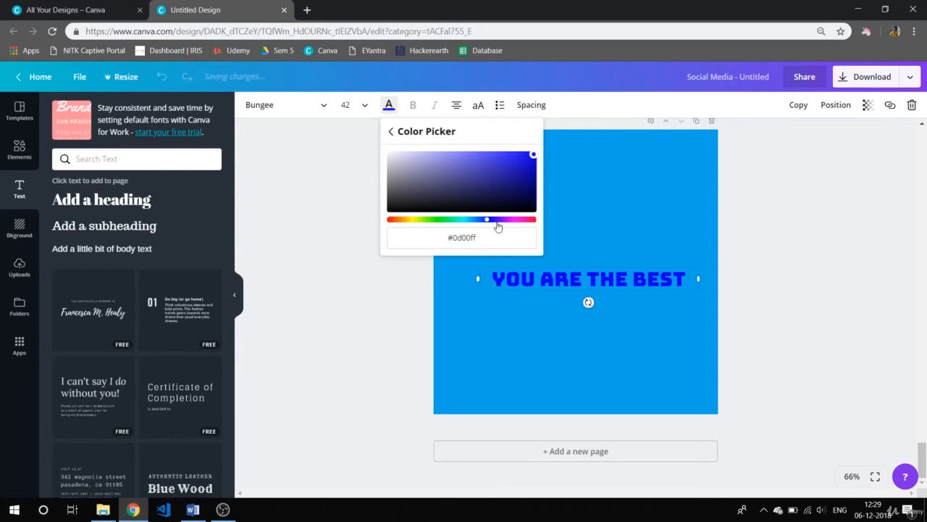
drag(490, 220, 548, 217)
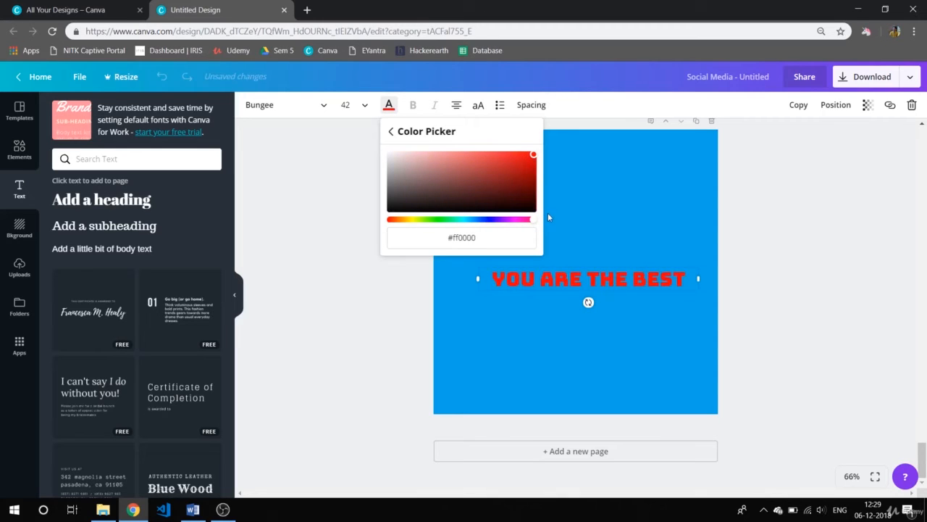
click(353, 330)
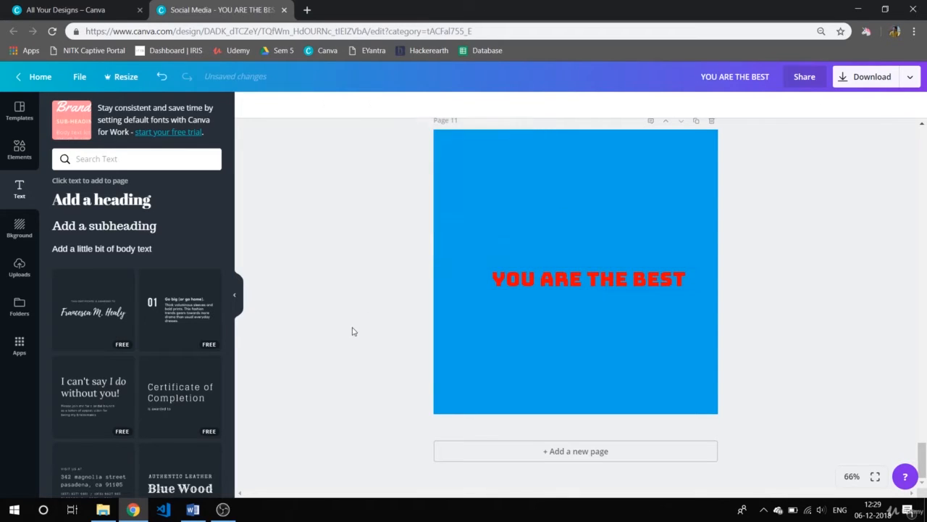
Step: Move the text up into the upper part of the page, try the alignment options, and leave it right-aligned
drag(579, 273, 567, 197)
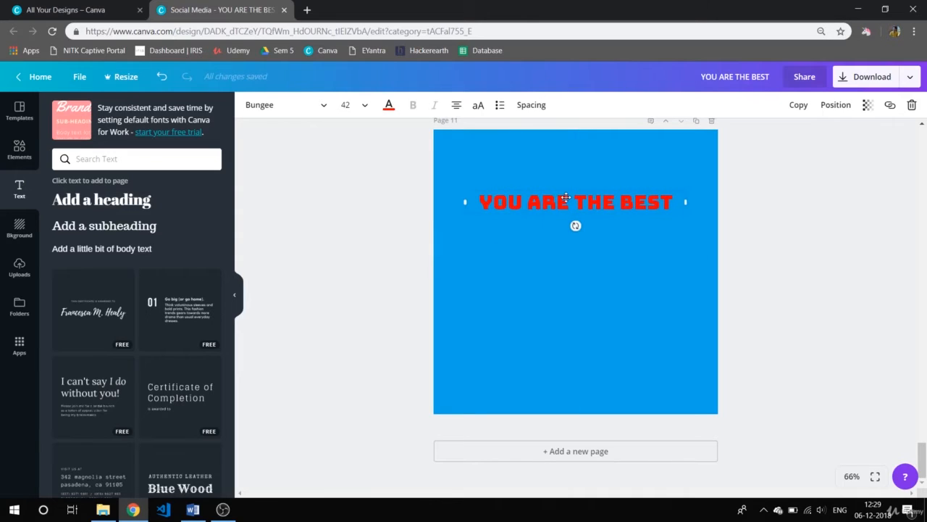
click(566, 197)
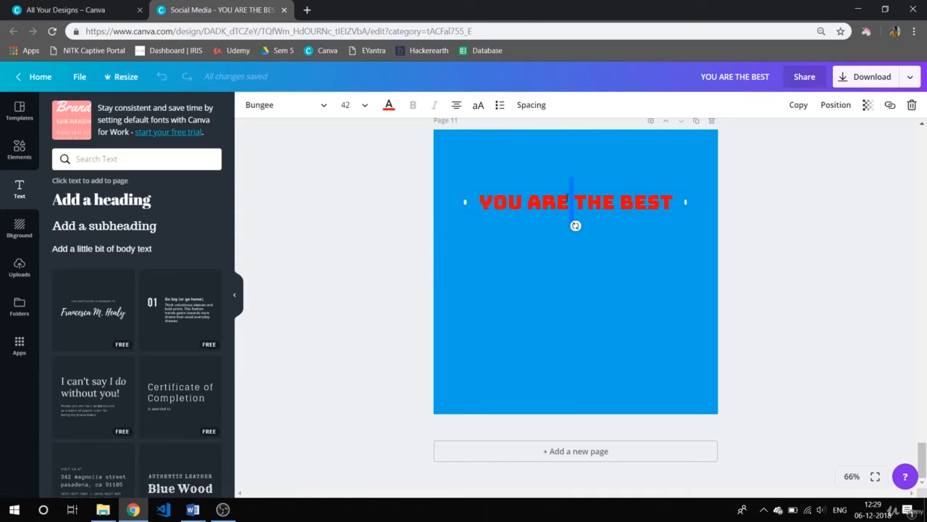
click(456, 106)
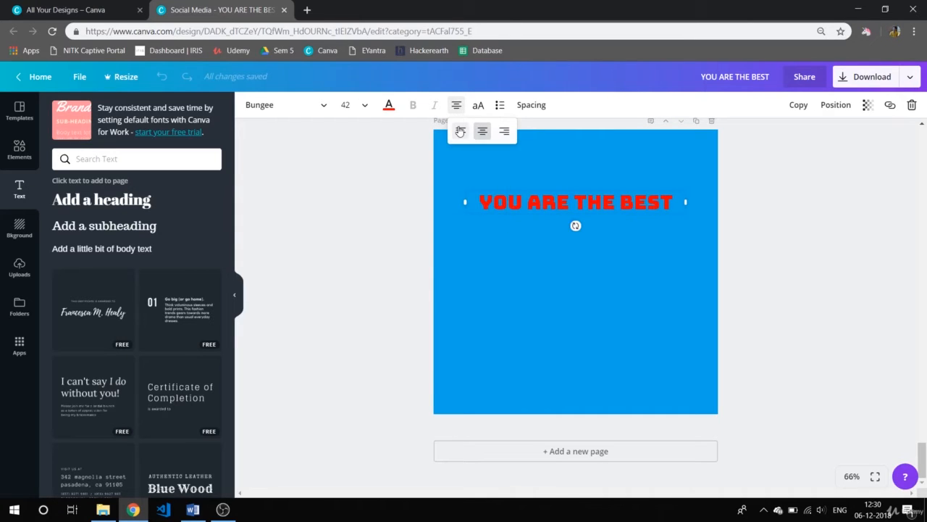
click(460, 131)
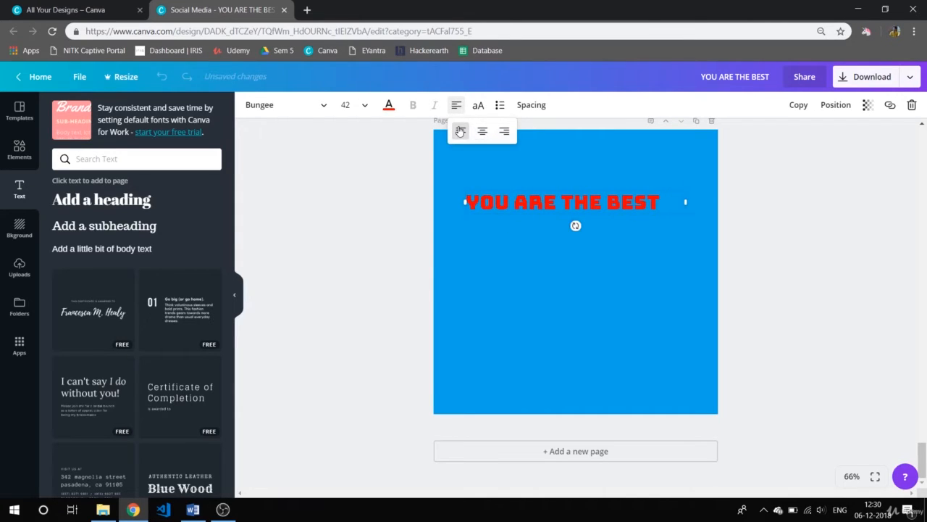
click(483, 131)
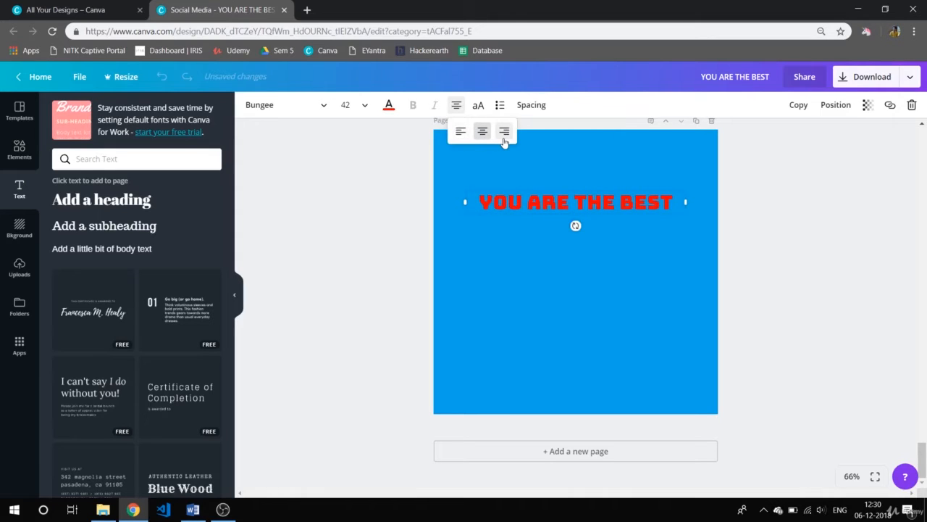
click(504, 130)
click(533, 199)
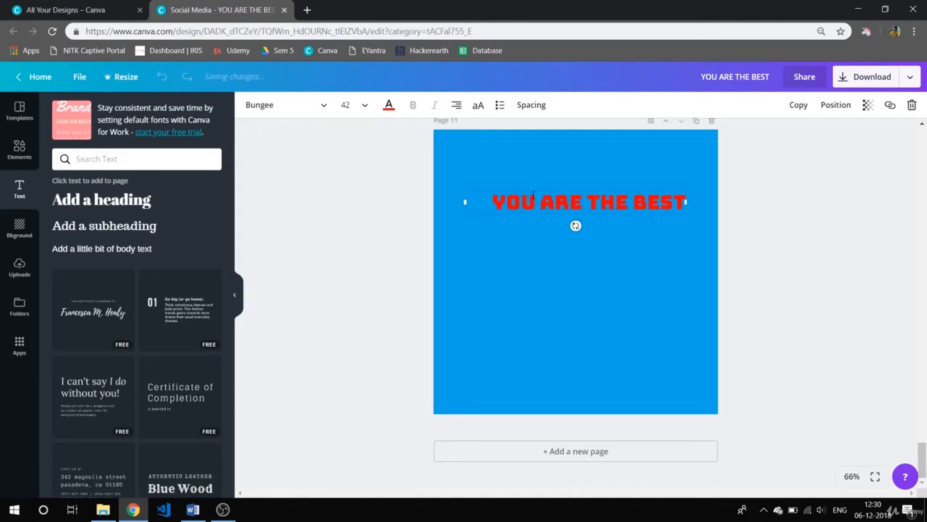
Step: Turn on uppercase formatting for the "YOU ARE THE BEST" text
drag(535, 198, 500, 185)
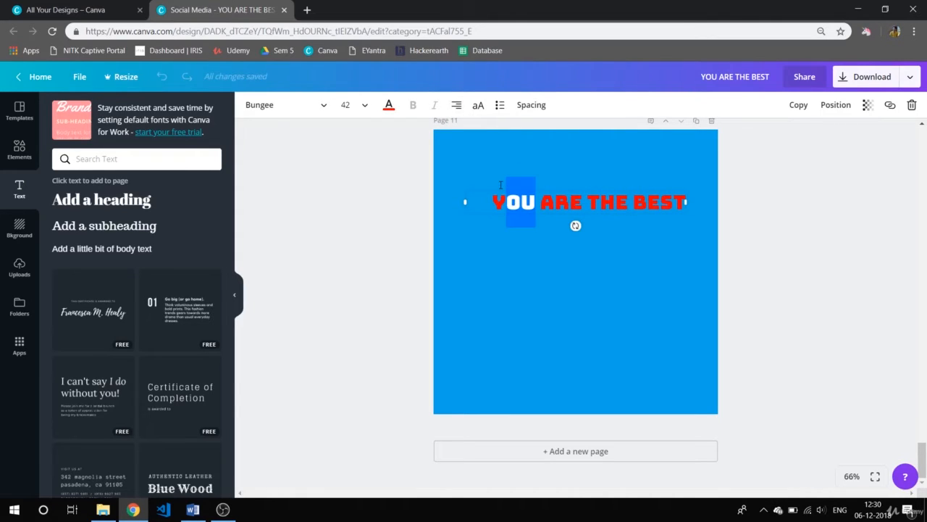
click(479, 106)
click(628, 197)
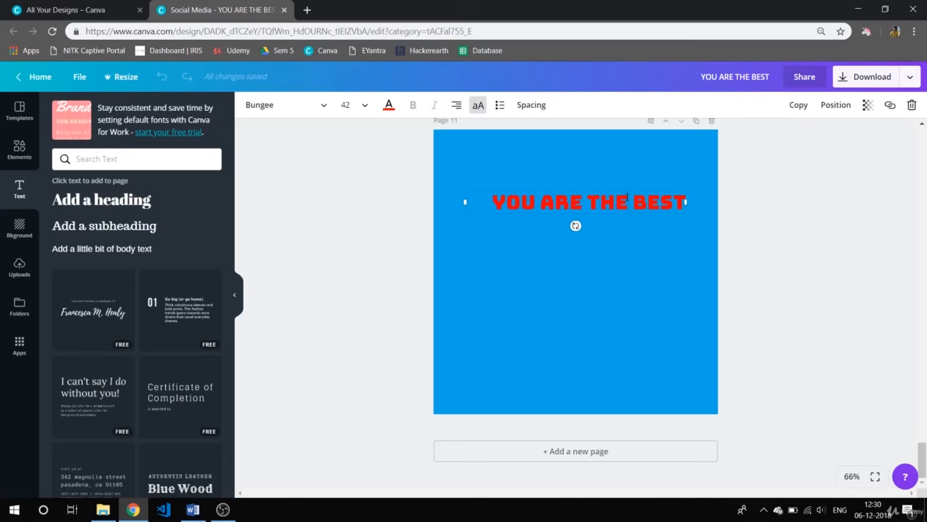
Step: Add the line "AND AWESOME" below the phrase, separated from it by an empty line
key(Return)
key(Return)
text(AND)
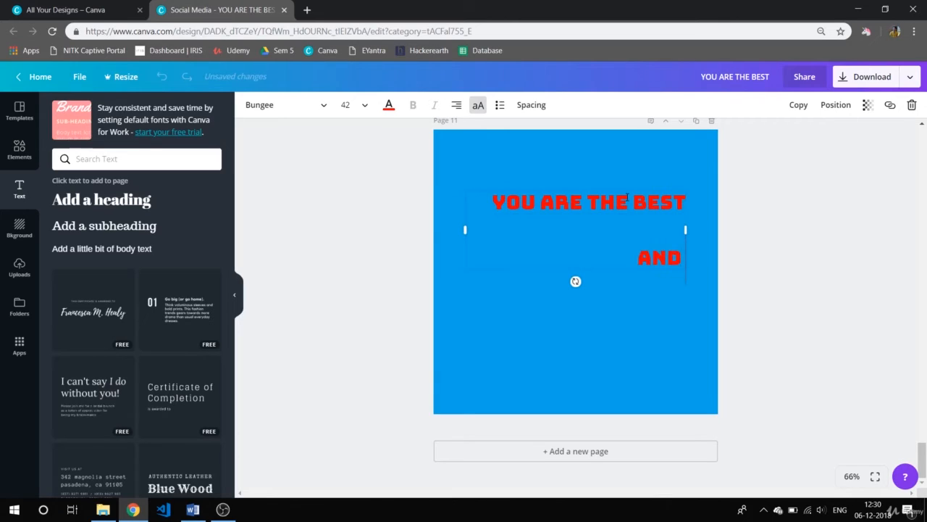
text( AWESOME)
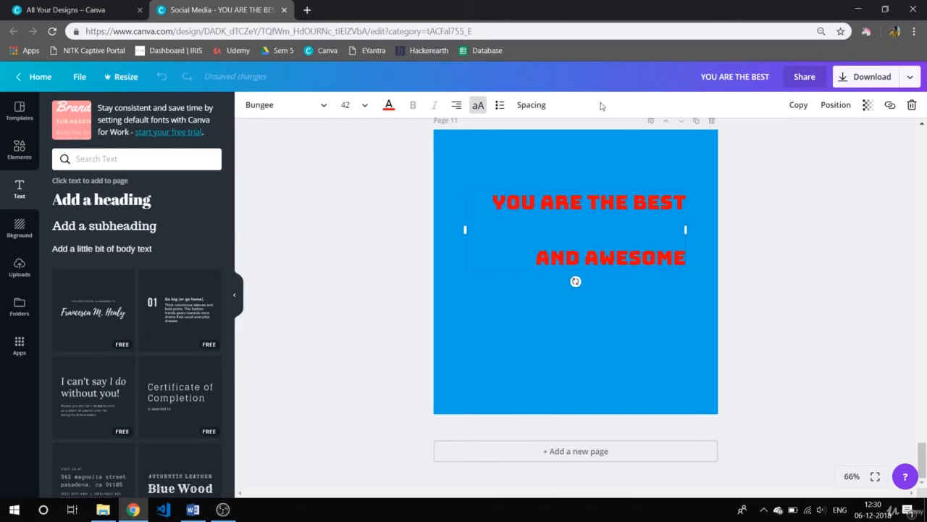
Step: Switch the uppercase formatting of the text off and back on, then deselect the text
click(479, 107)
drag(494, 201, 656, 263)
click(479, 107)
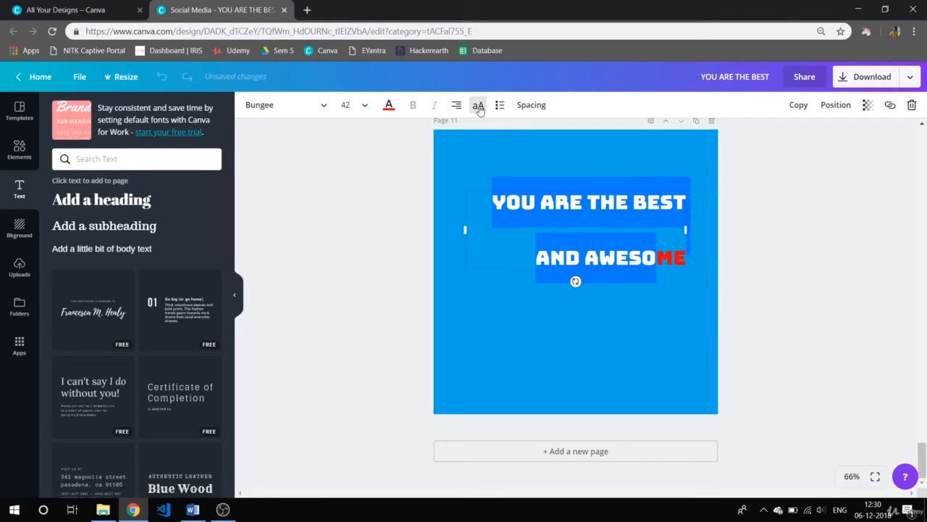
click(413, 279)
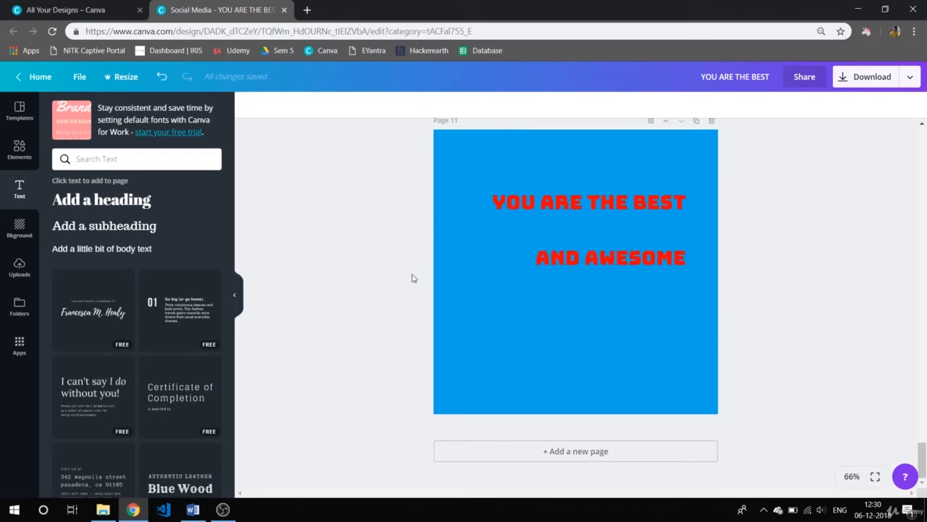
Step: Try bulleted list formatting on the two-line text, remove it again, and deselect the text
click(616, 260)
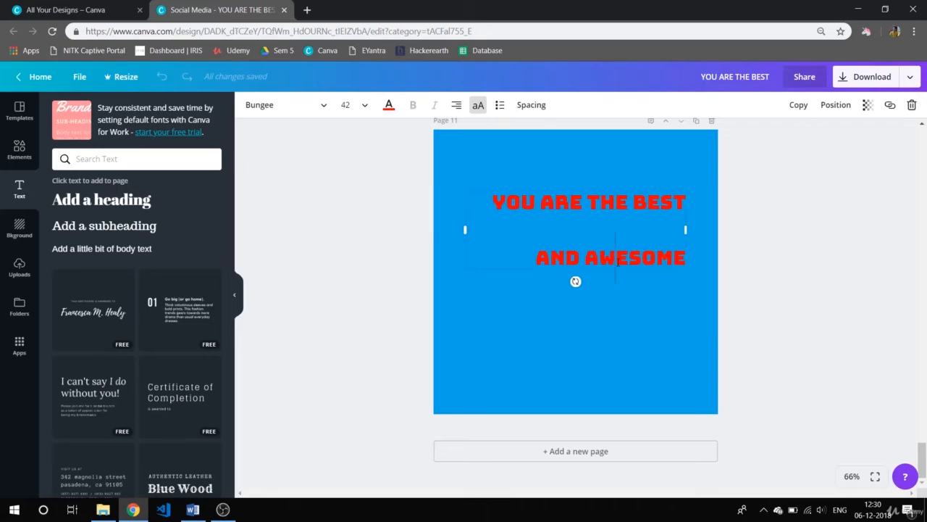
click(499, 106)
click(499, 105)
click(789, 226)
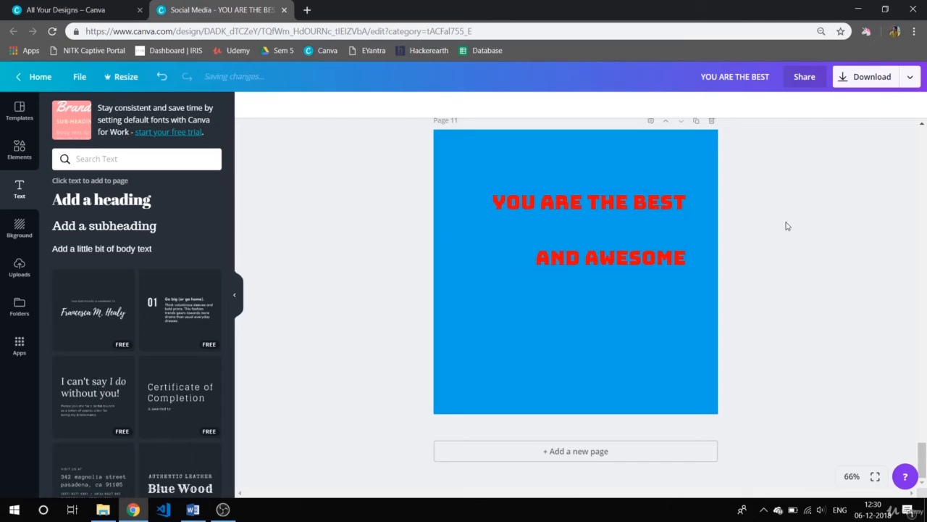
Step: Set the two-line text's letter spacing to 556 and, after trying 0.5, its line height to 2.19
click(613, 217)
click(529, 105)
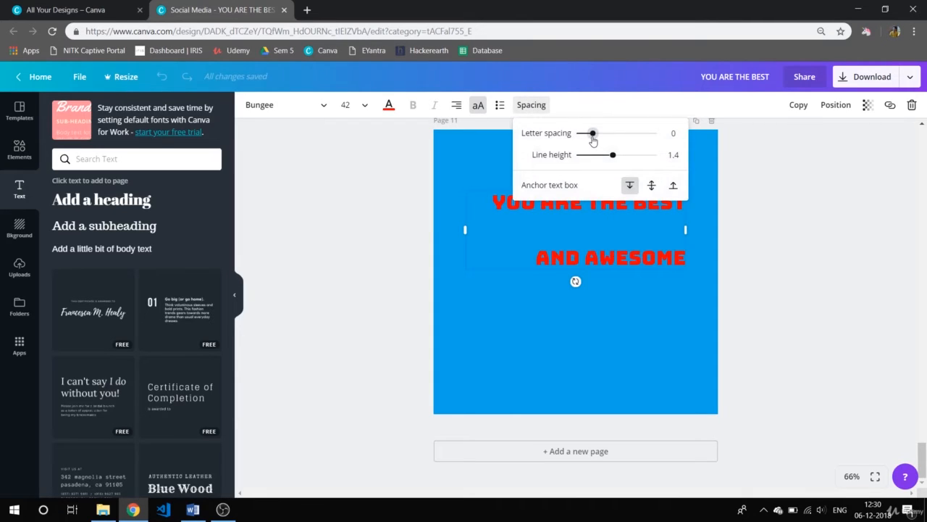
drag(593, 137, 639, 137)
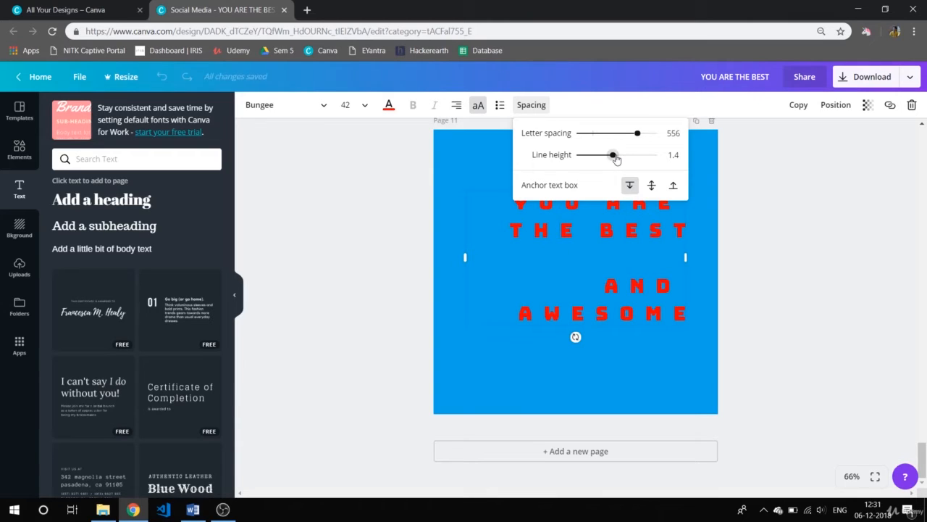
drag(613, 155, 560, 158)
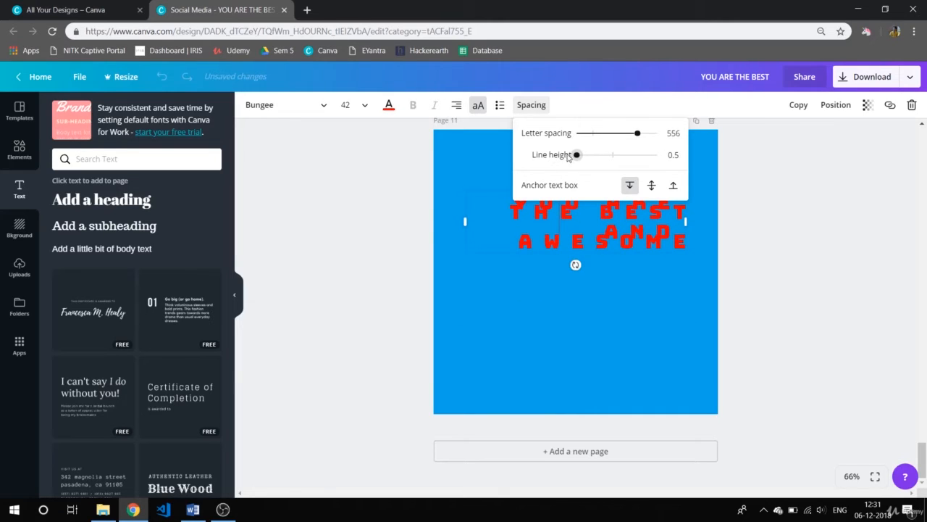
drag(576, 155, 647, 160)
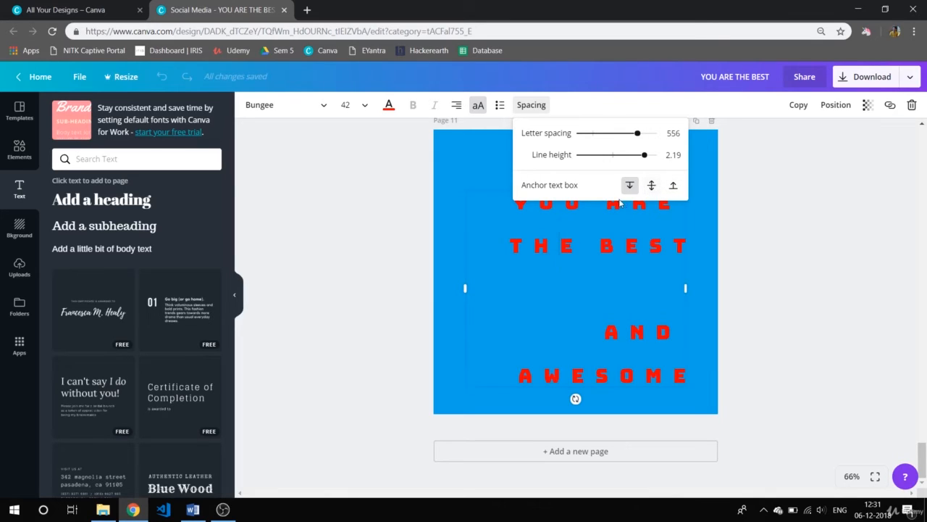
Step: Try the upward and middle anchor options for the text box, and restore the downward one
click(673, 186)
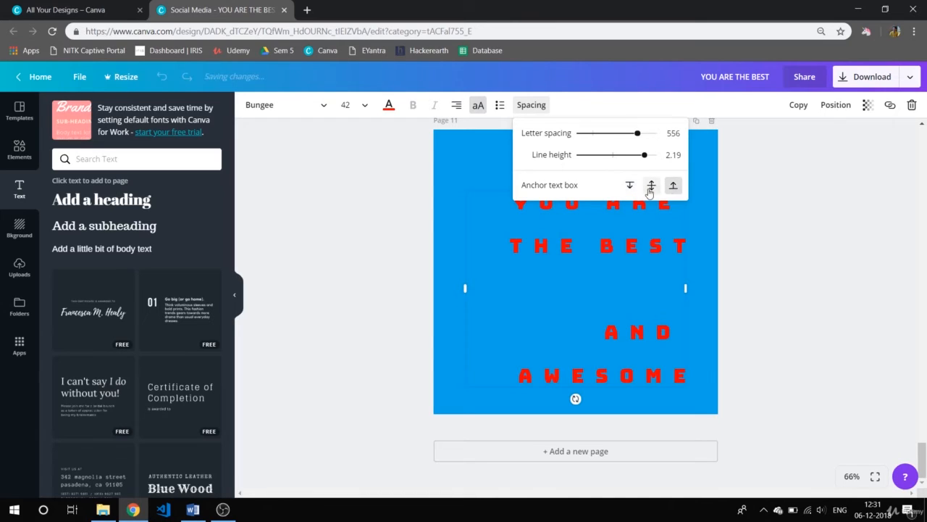
click(651, 185)
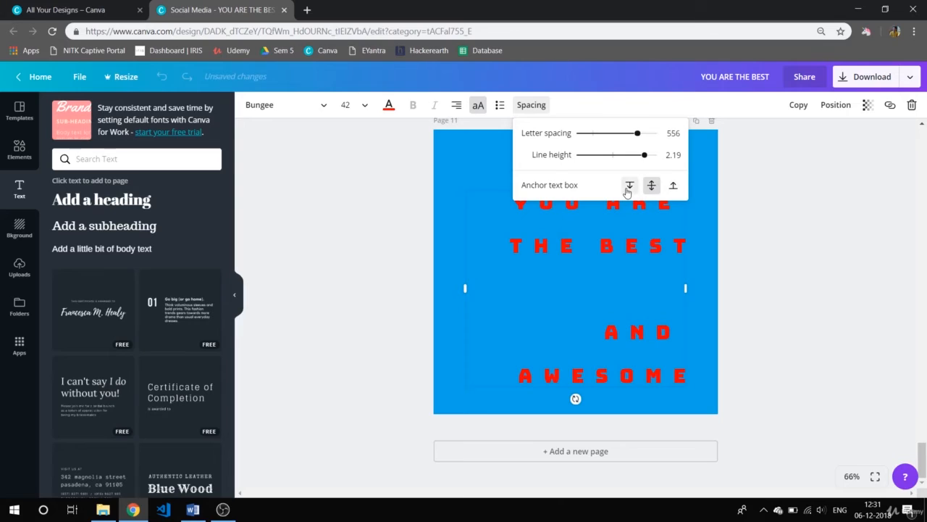
click(628, 187)
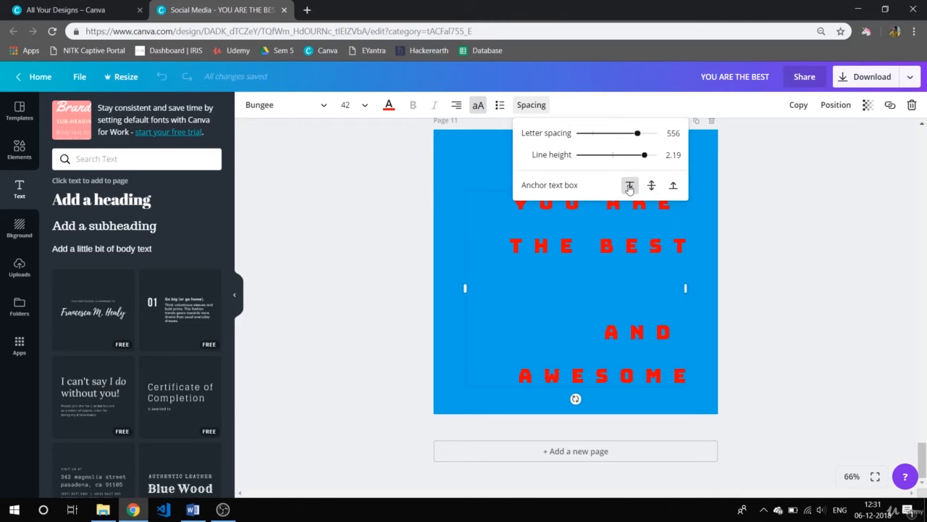
Step: Move the spaced-out text block slightly higher on the page and deselect it
click(791, 209)
drag(592, 271, 592, 246)
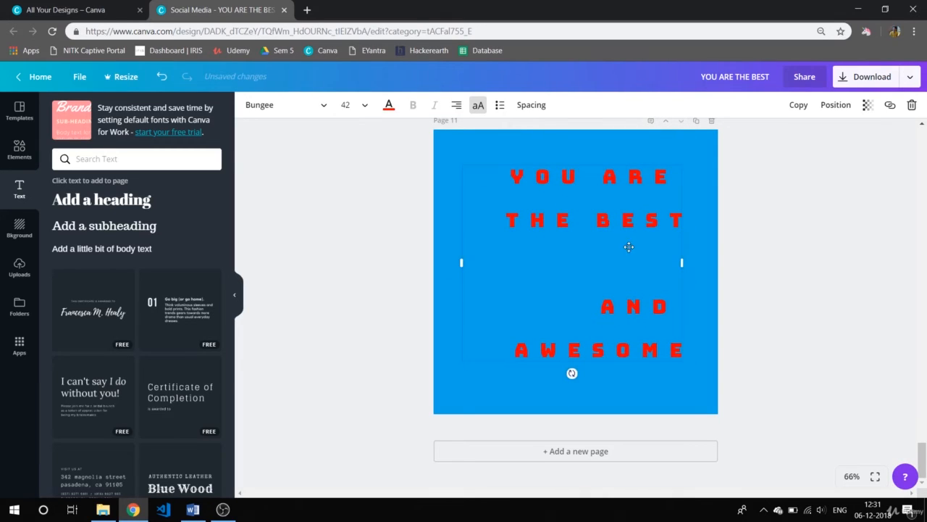
click(792, 284)
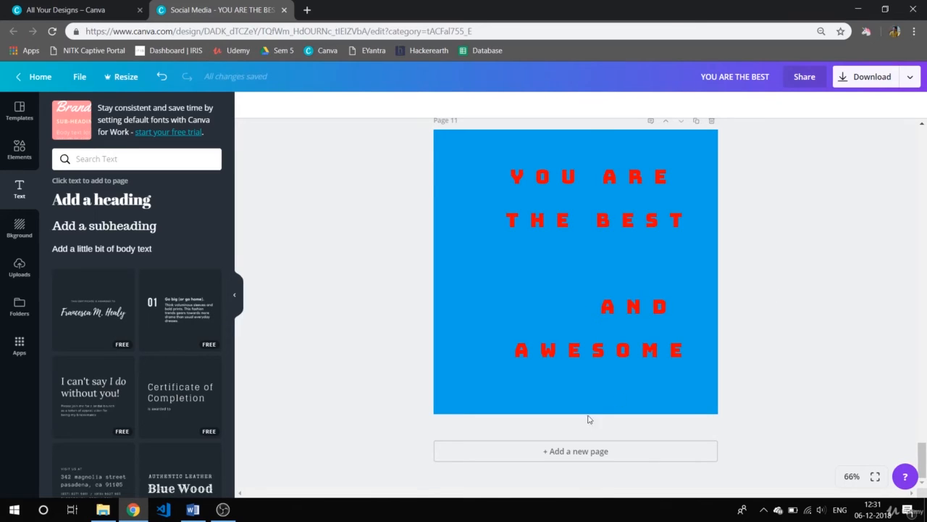
Step: Add a new page after the current one and place the "savonne" Himalayan salt soap text combination on it
click(558, 450)
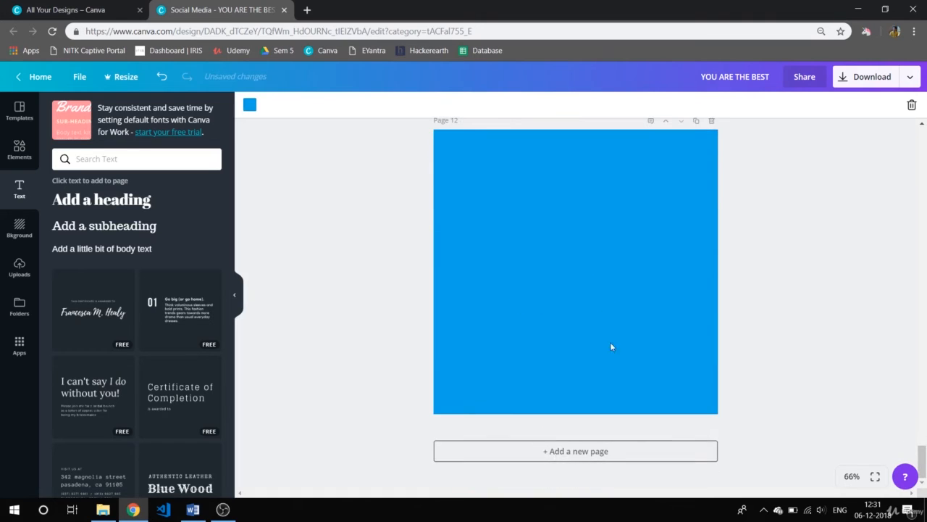
scroll(129, 398, down, 5)
scroll(129, 398, down, 1)
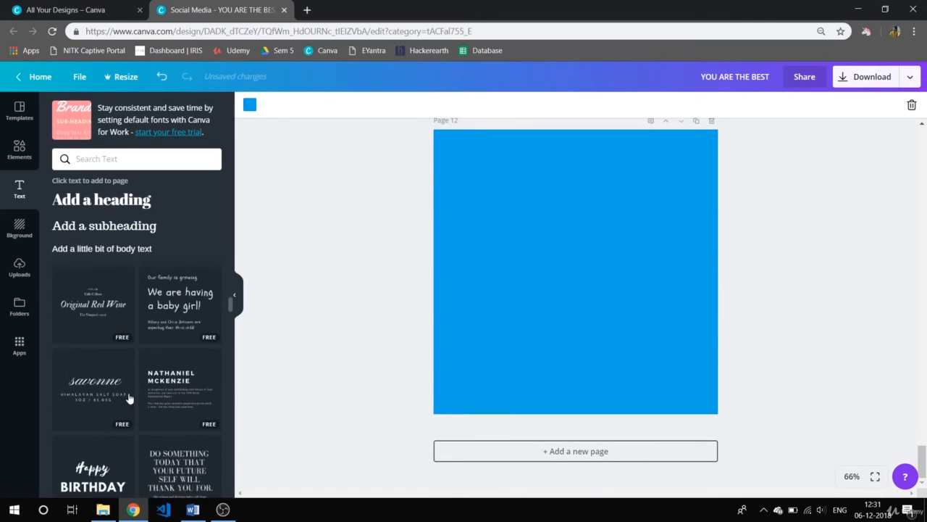
click(69, 397)
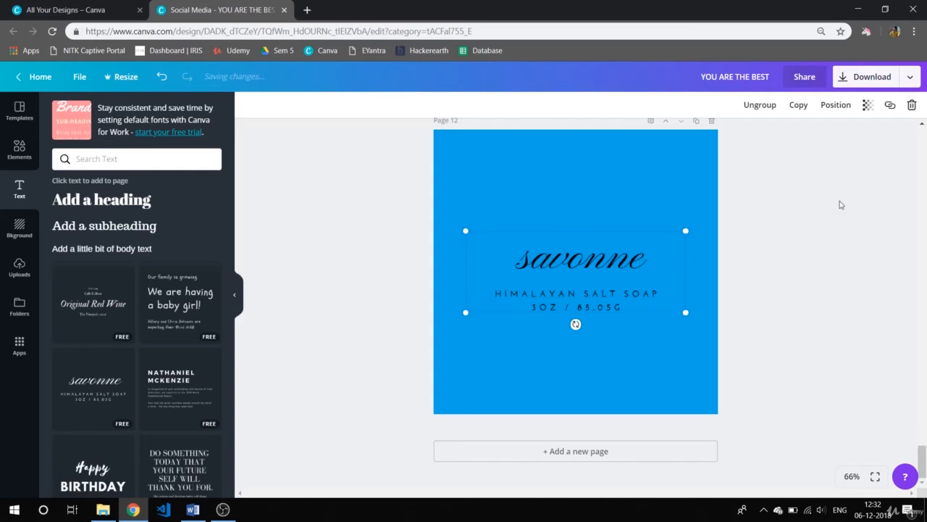
Step: Edit the script title "savonne" so that it reads "jne", and deselect the text
click(607, 274)
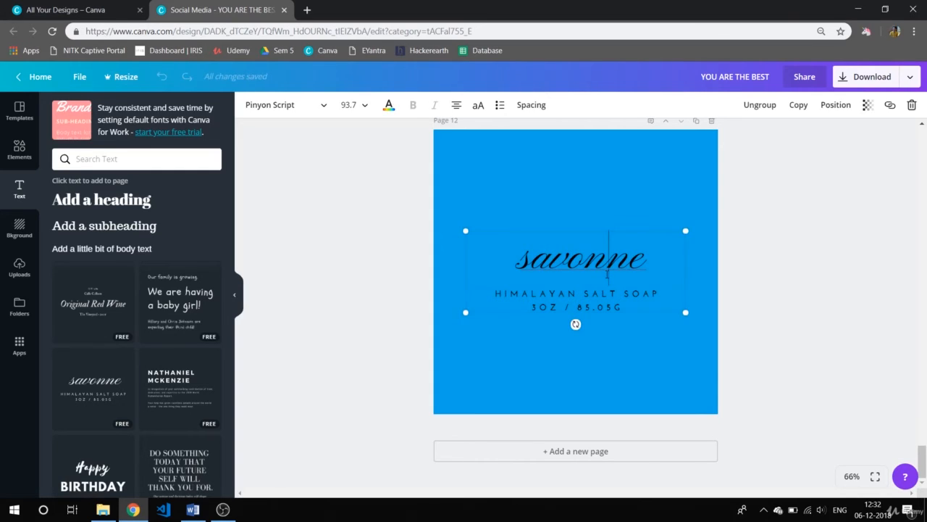
key(BackSpace)
key(BackSpace)
key(BackSpace)
key(BackSpace)
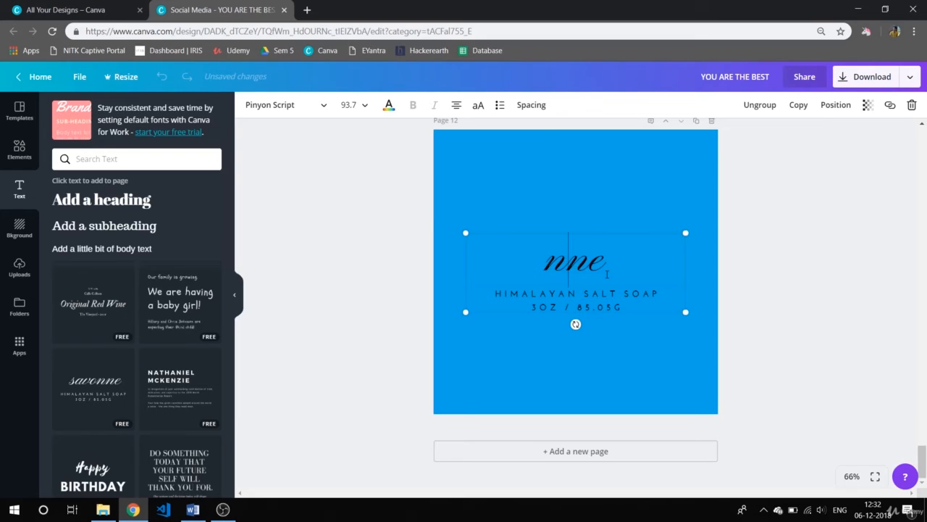
key(BackSpace)
text(j)
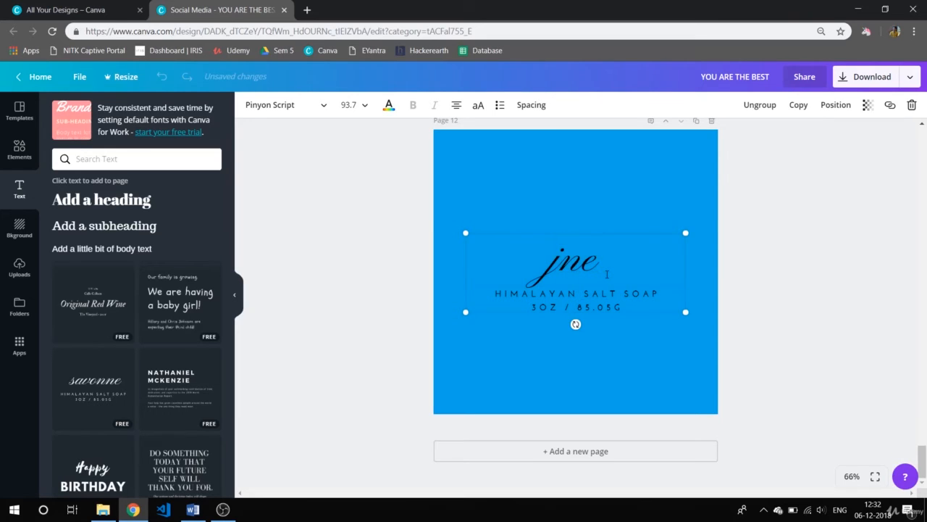
click(794, 263)
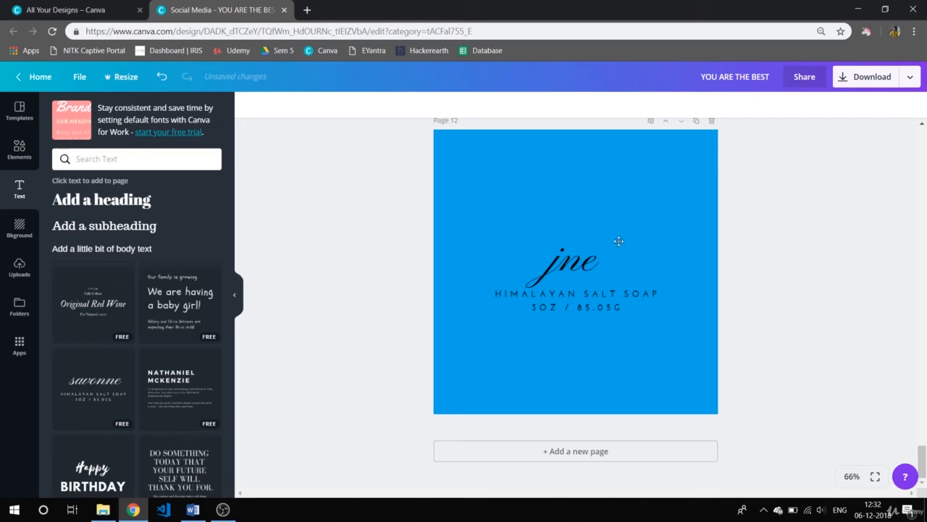
click(569, 260)
drag(561, 260, 616, 253)
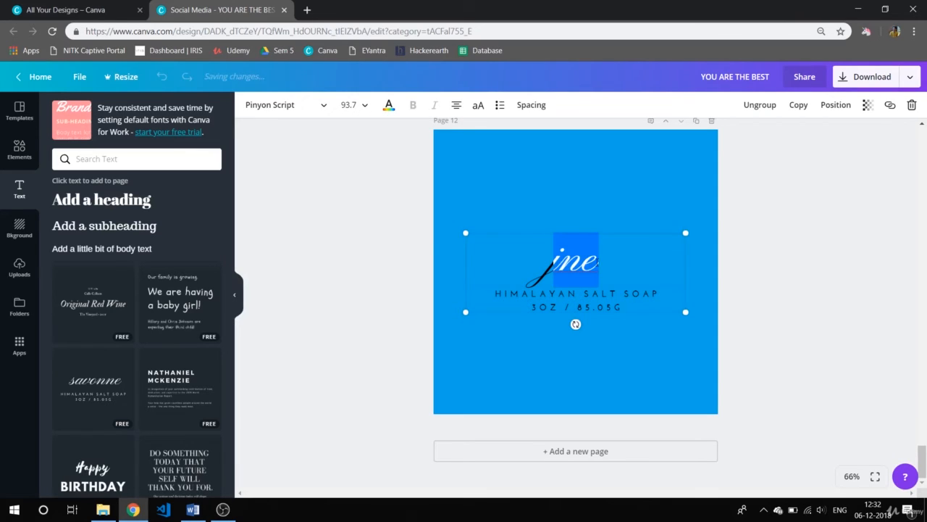
click(862, 260)
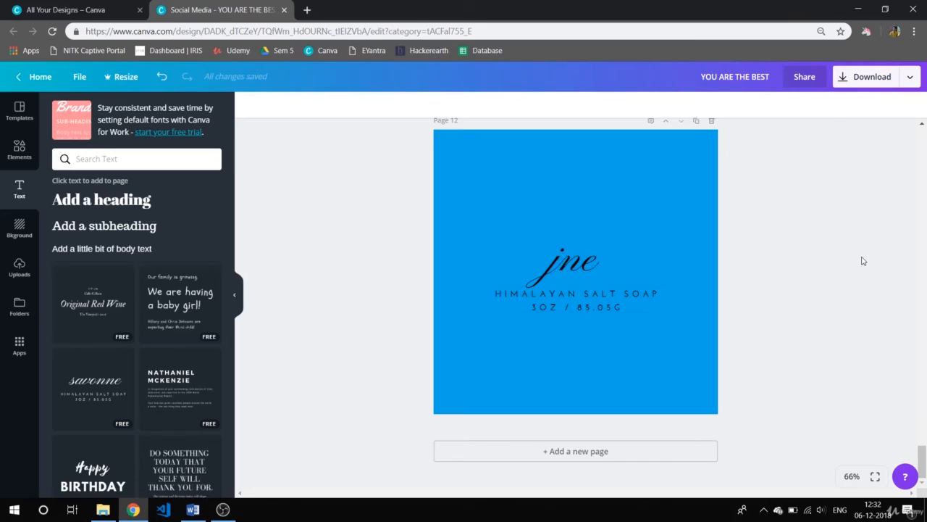
Step: Move the grouped "jne" title and soap caption slightly upward together and deselect them
click(571, 285)
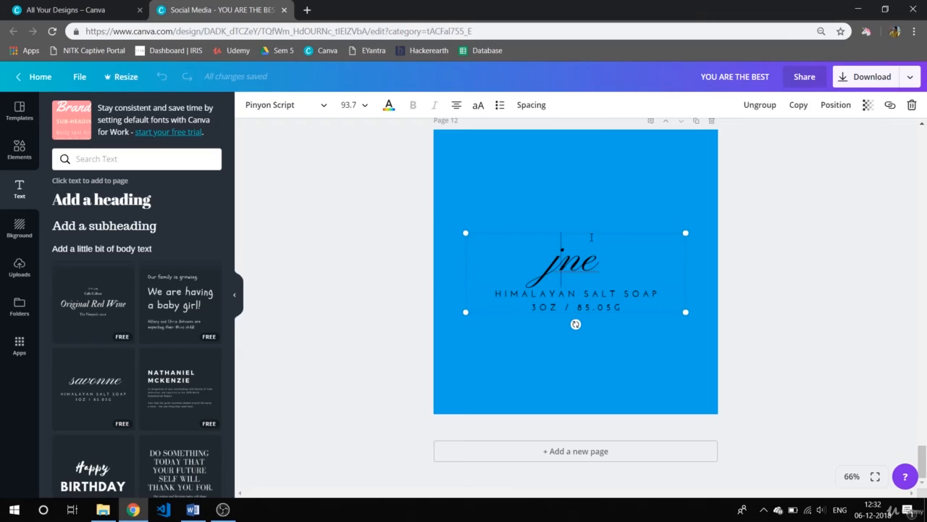
mouse_move(594, 230)
mouse_down()
mouse_move(594, 145)
mouse_move(594, 222)
mouse_up()
click(832, 252)
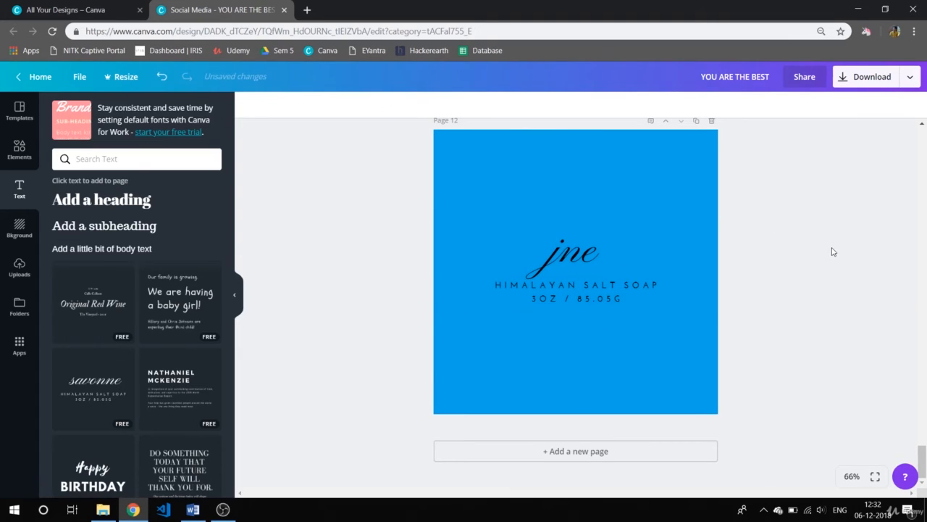
click(589, 280)
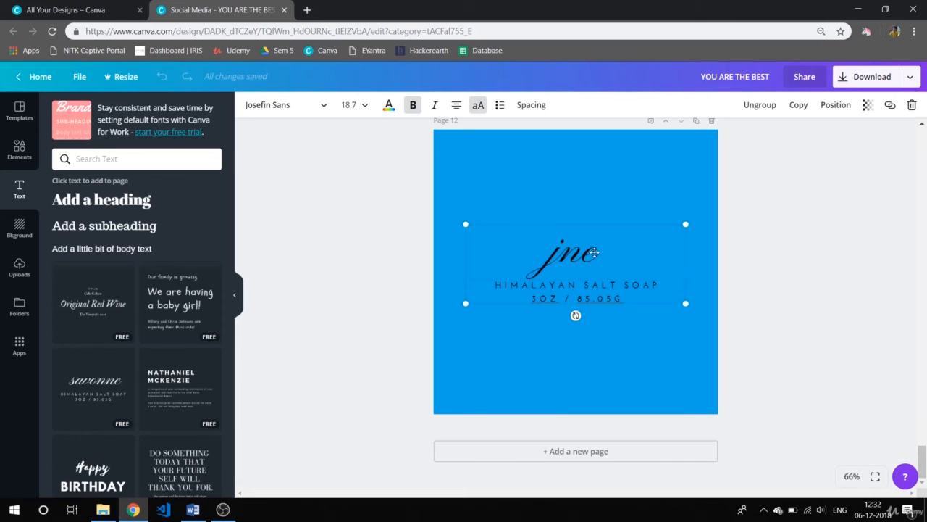
click(594, 254)
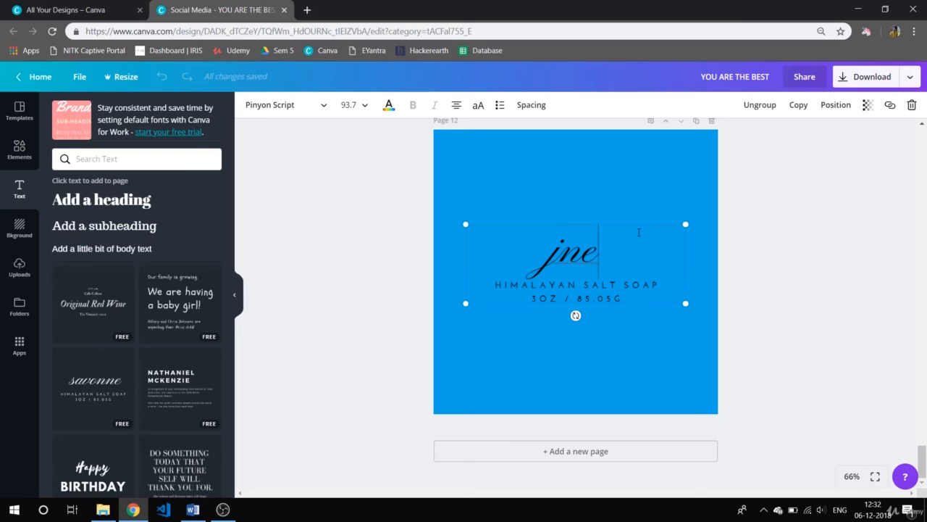
drag(551, 249, 612, 246)
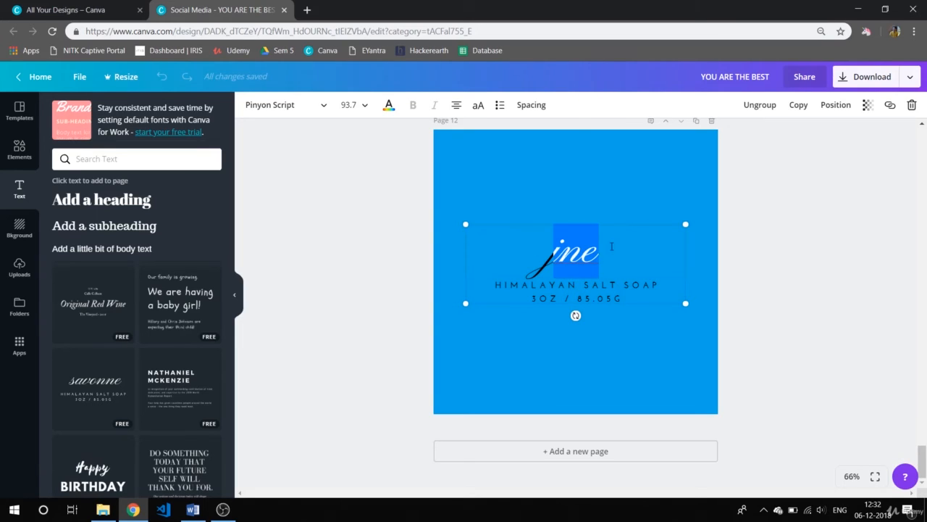
click(788, 248)
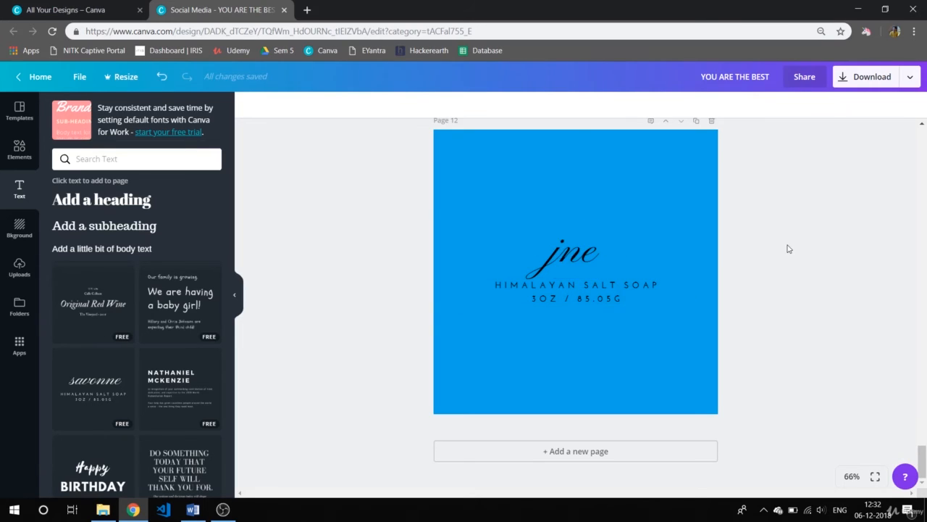
Step: Ungroup the "jne" title from the soap caption and deselect both texts
click(652, 259)
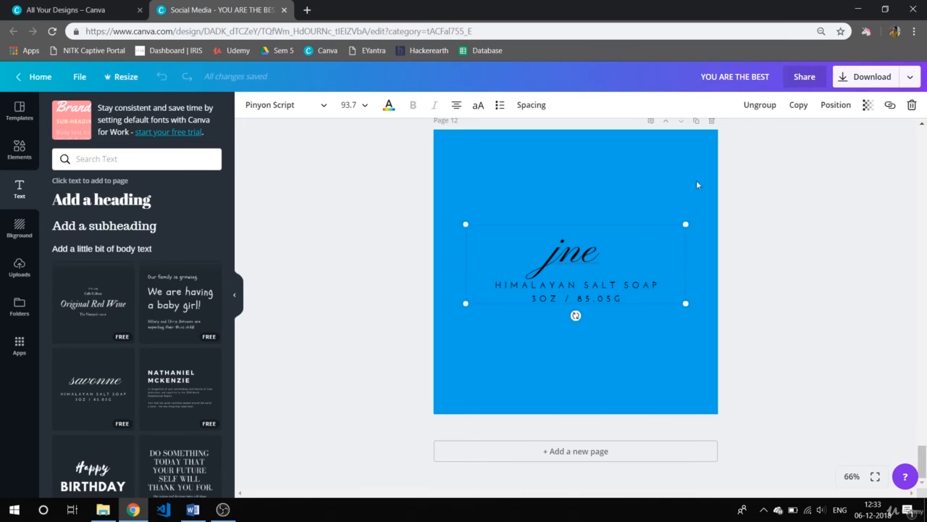
click(773, 107)
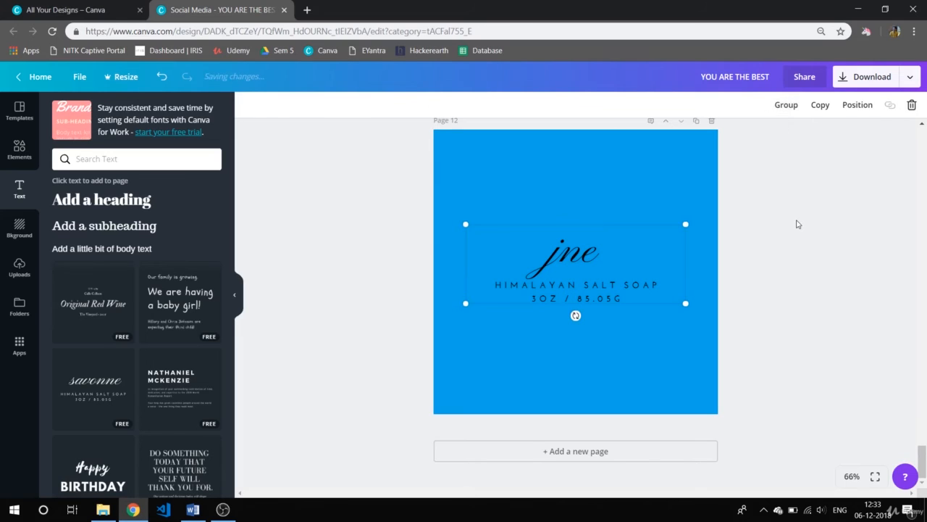
click(796, 224)
Step: Move the "jne" title on its own into the upper part of the page, leaving the soap caption in place
click(578, 250)
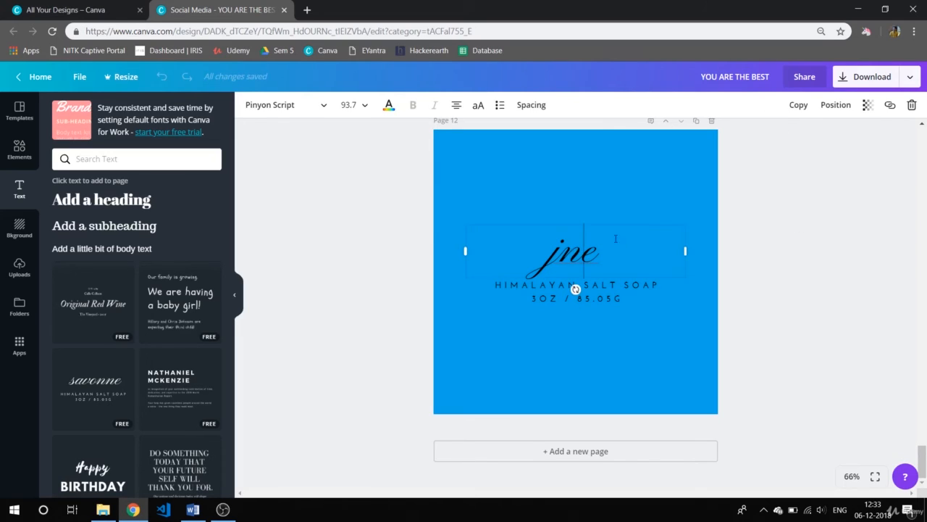
click(614, 286)
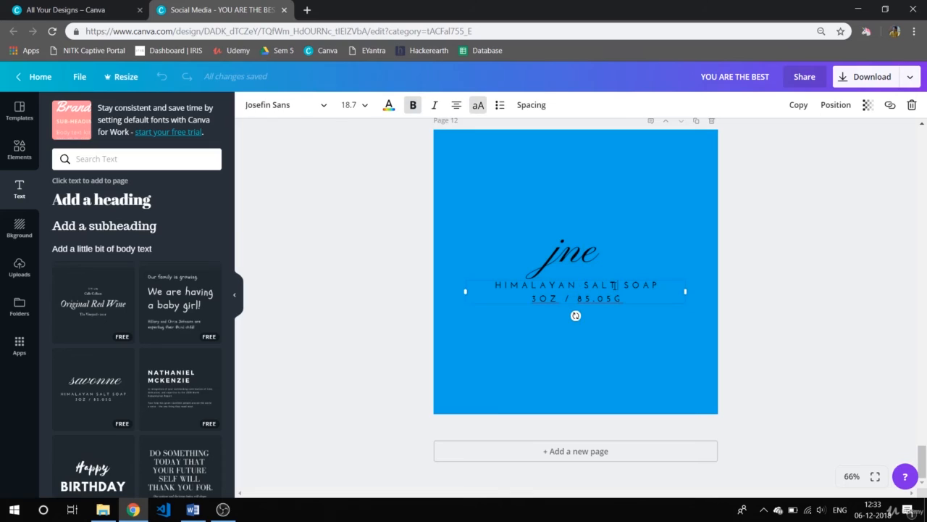
click(595, 255)
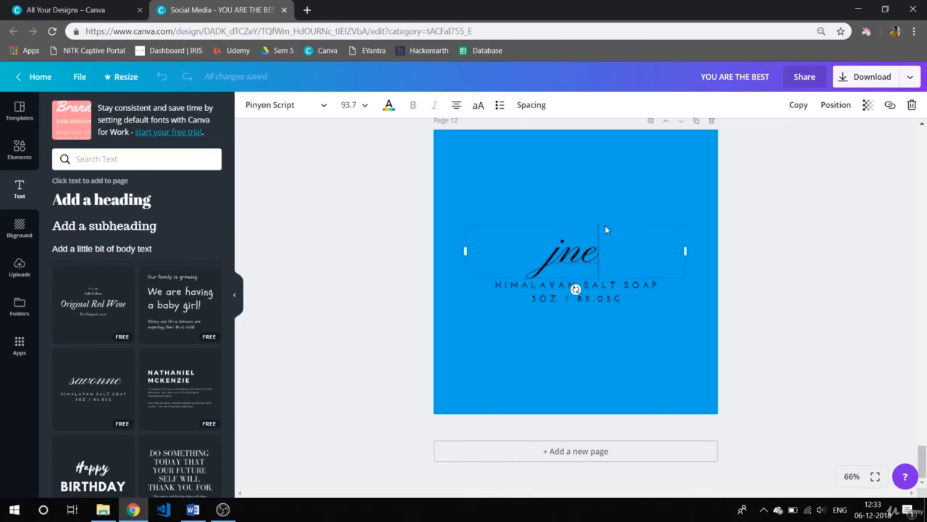
drag(605, 230, 607, 163)
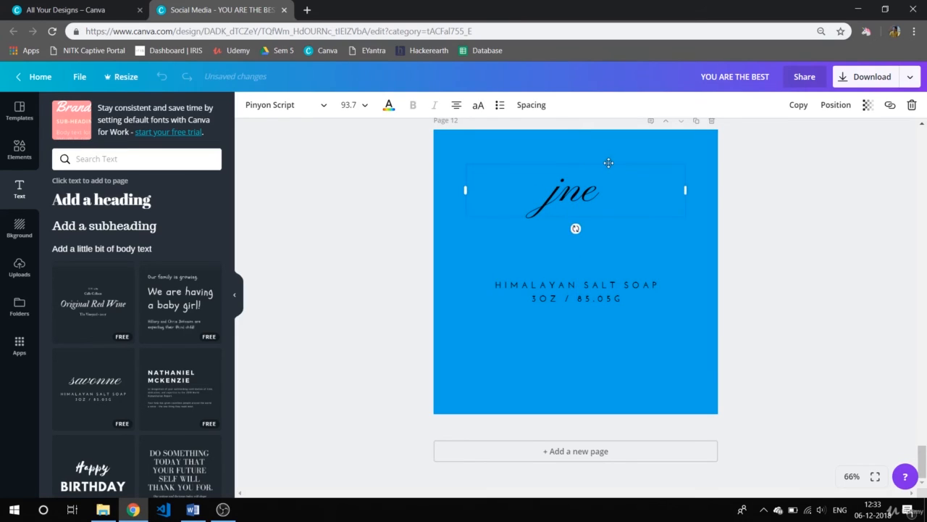
Step: Move the "HIMALAYAN SALT SOAP" caption up so it sits directly beneath the "jne" title, and deselect it
click(851, 205)
drag(595, 289, 586, 229)
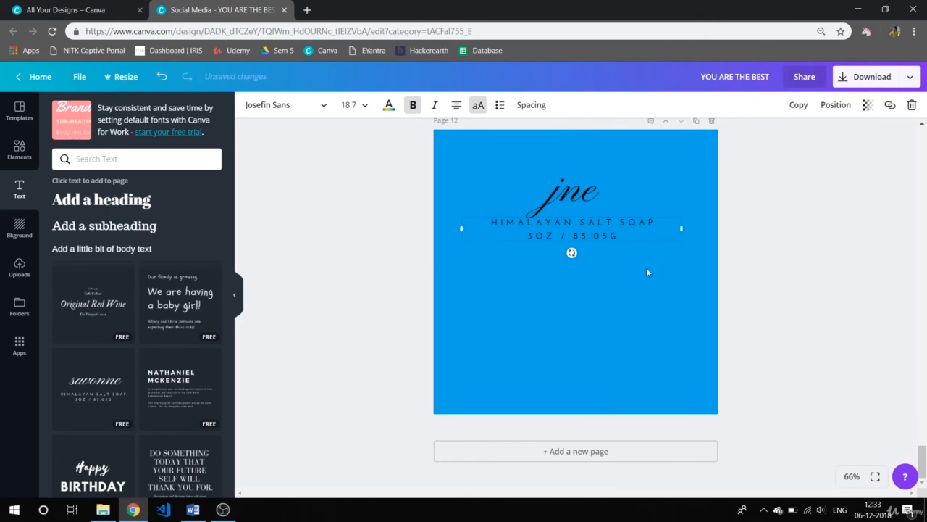
click(661, 273)
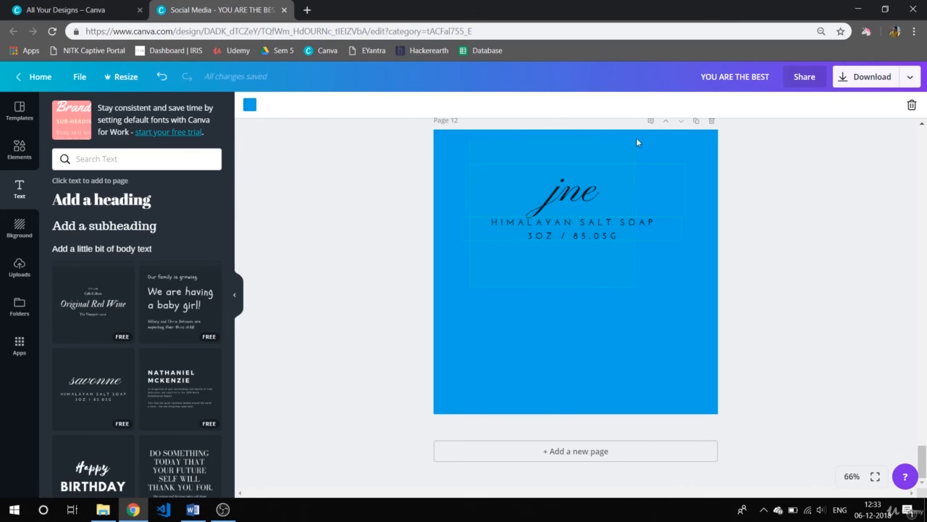
Step: Group the "jne" title with the soap caption and move the group down toward the middle of the page
key(ctrl+a)
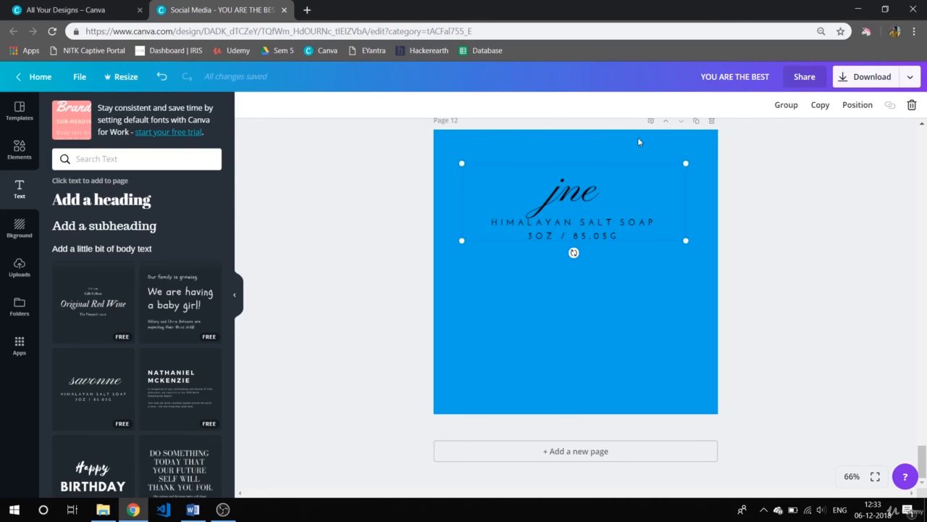
click(792, 113)
click(797, 242)
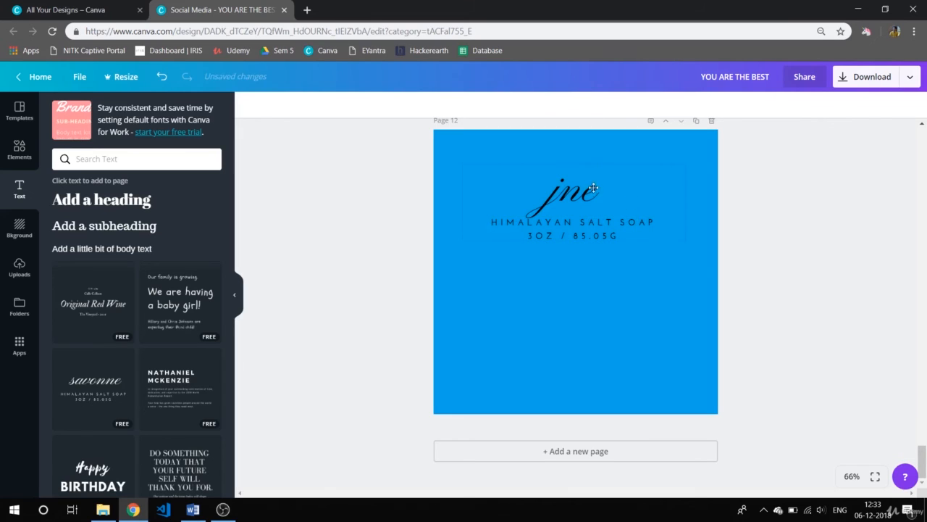
drag(594, 189, 573, 238)
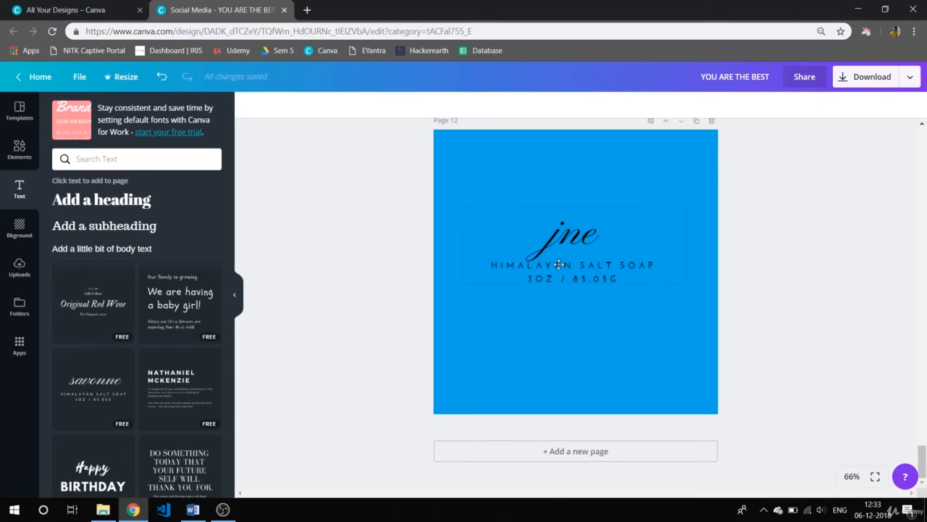
Step: Return the grouped "jne" soap caption to the upper part of page 12 and place a duplicate of it directly below
key(ctrl+z)
drag(547, 194, 559, 199)
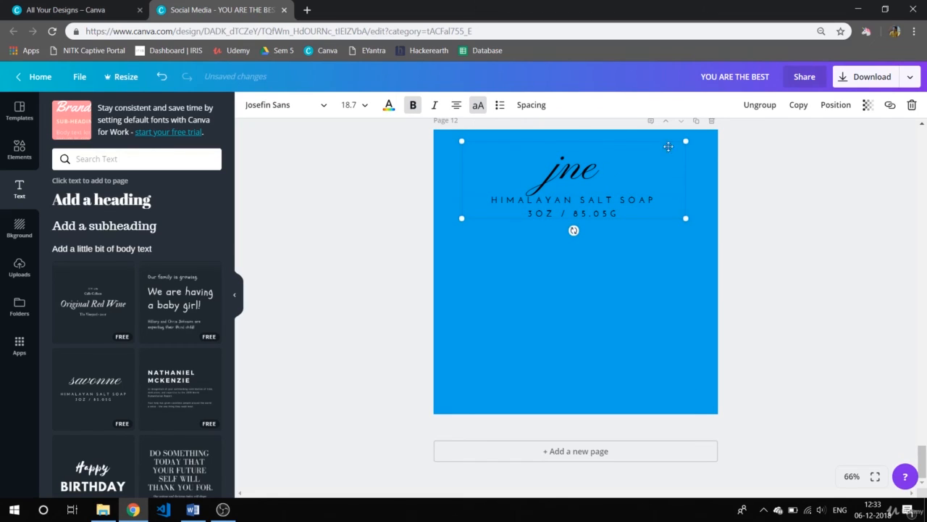
click(801, 107)
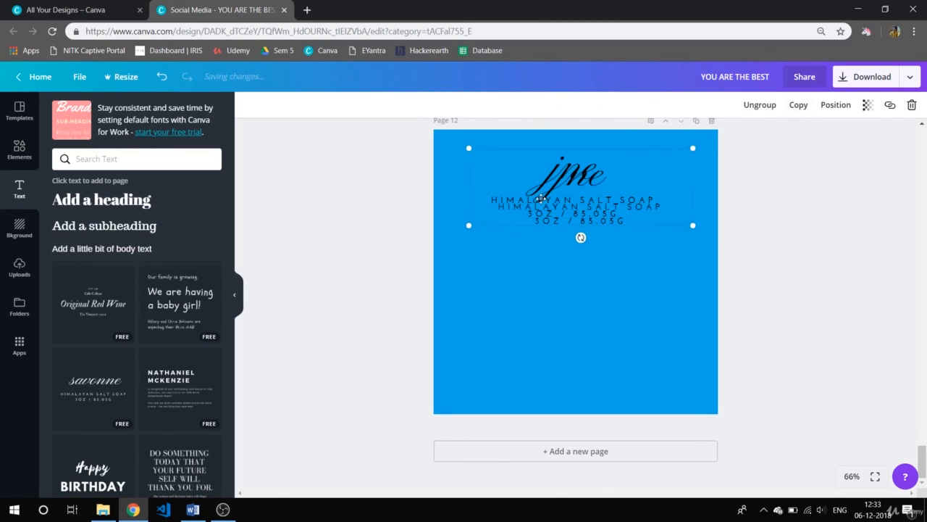
drag(539, 197, 533, 295)
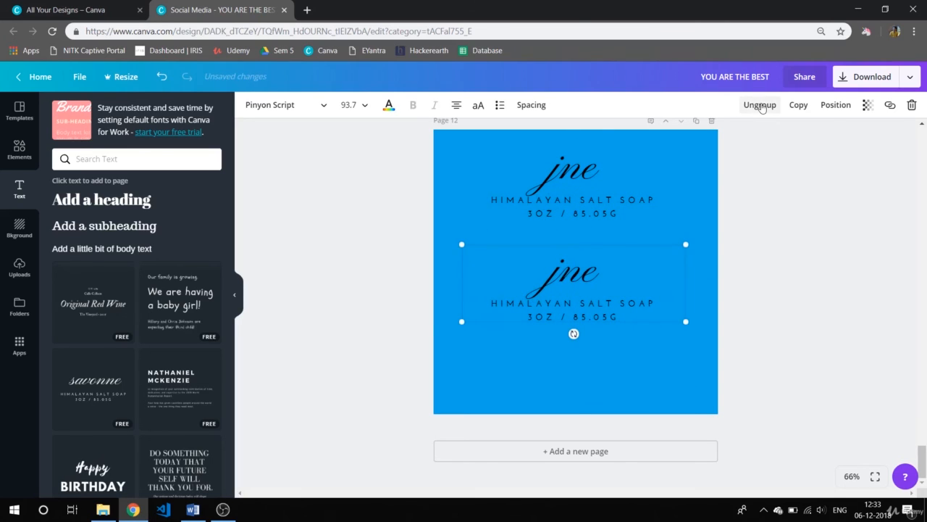
click(812, 221)
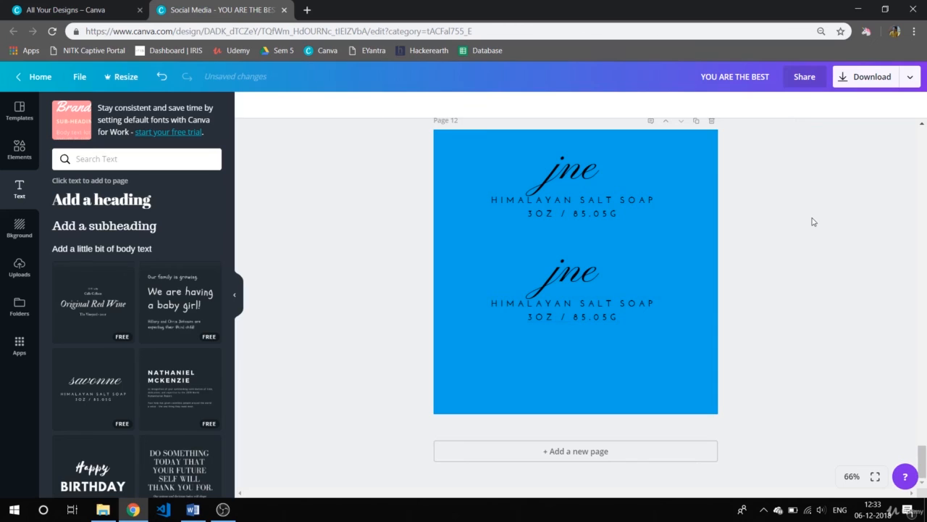
Step: Move the Canva speech-bubble graphic on page 10 away from the page corner and align it to the page's Middle and Center
scroll(812, 222, up, 3)
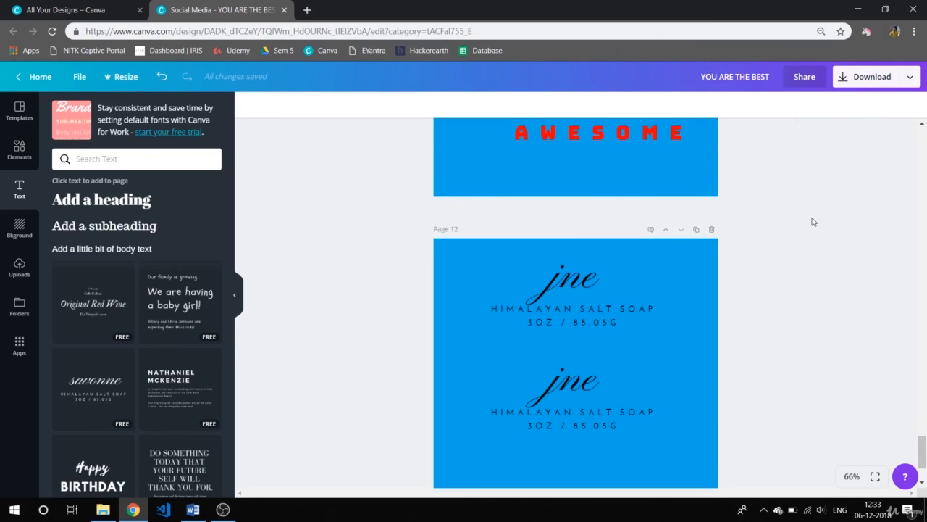
scroll(812, 222, down, 3)
scroll(812, 222, up, 10)
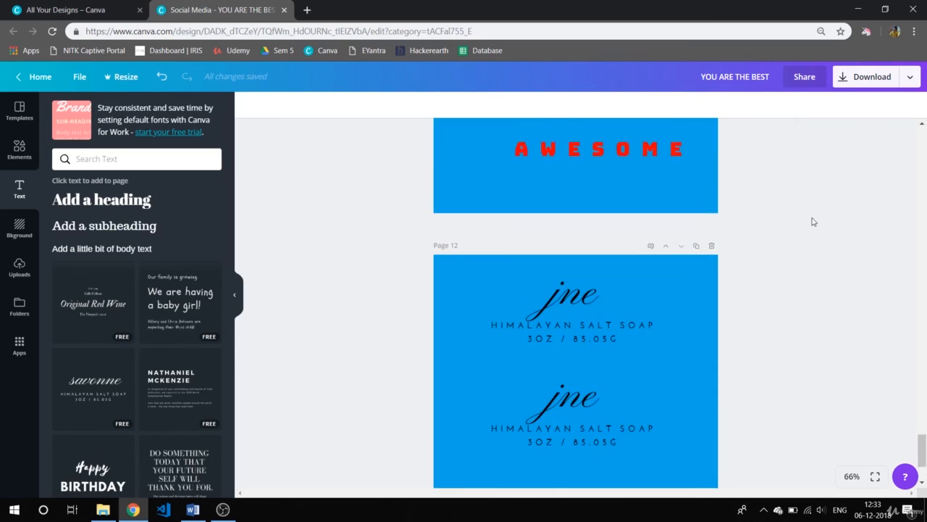
scroll(813, 221, up, 1)
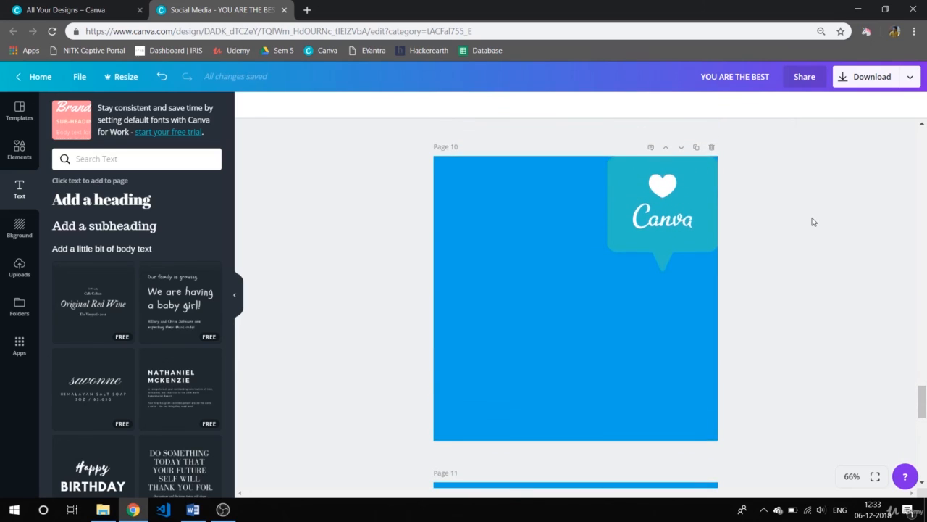
click(690, 222)
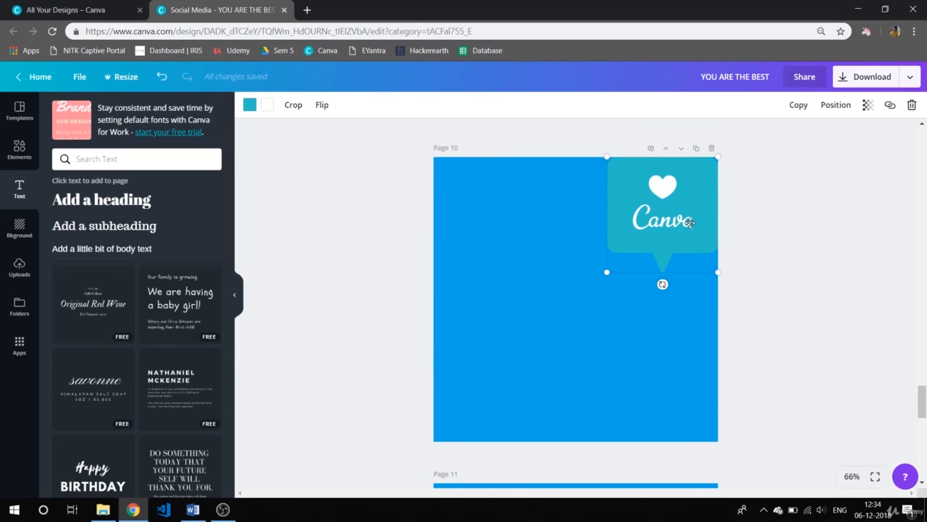
drag(633, 208, 566, 233)
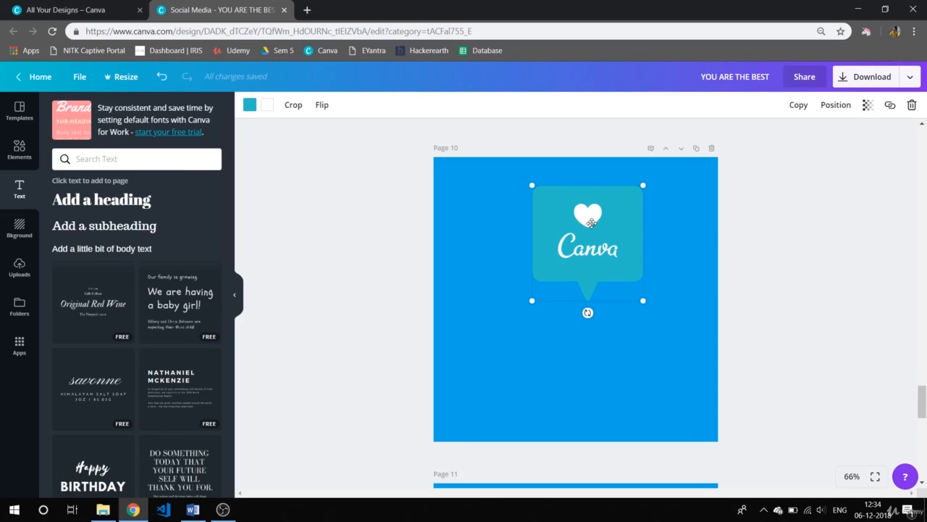
click(833, 105)
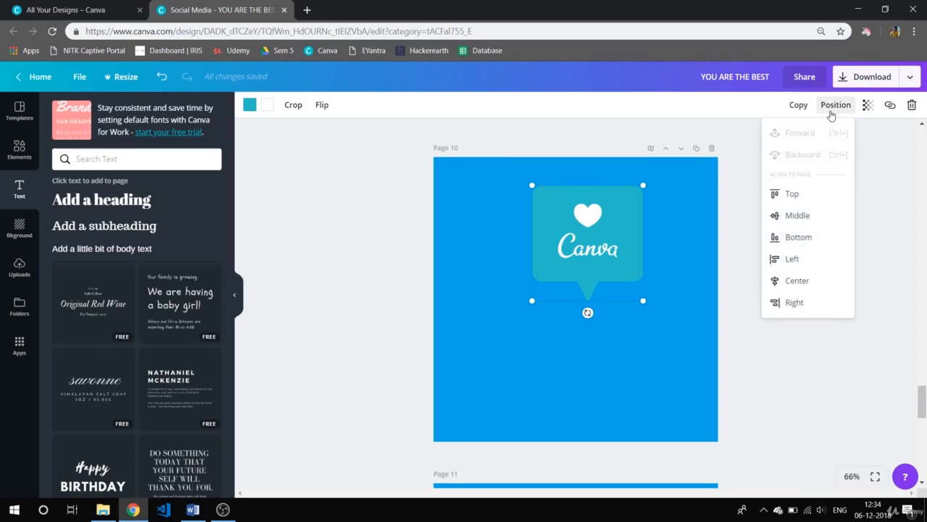
click(797, 215)
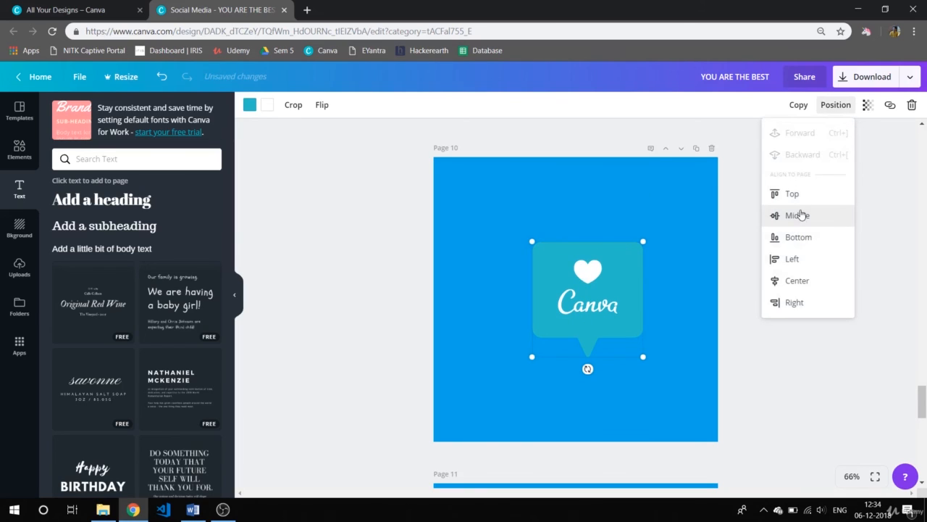
click(797, 280)
click(913, 221)
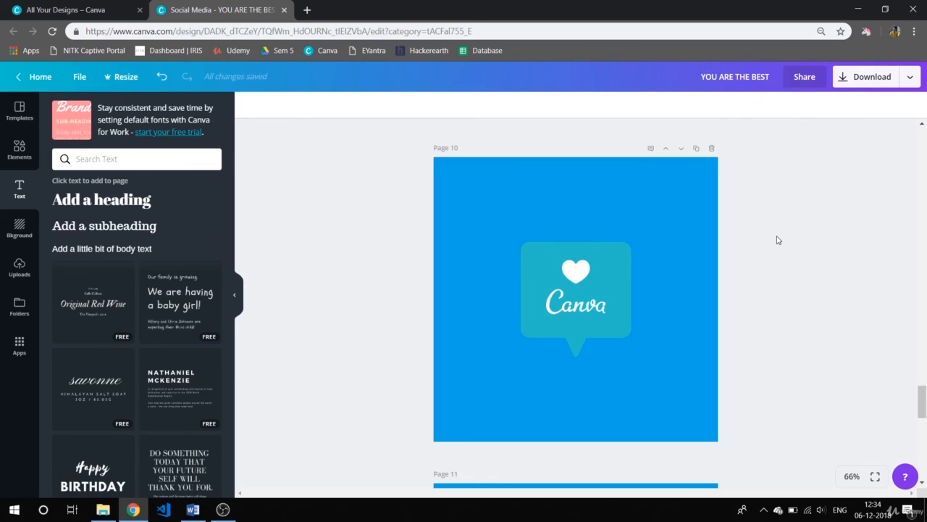
scroll(778, 240, down, 10)
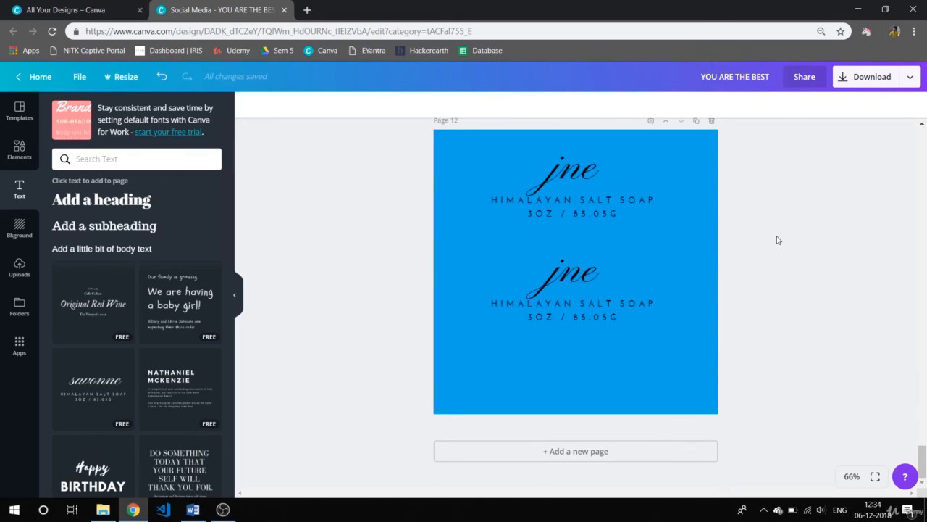
scroll(778, 240, up, 10)
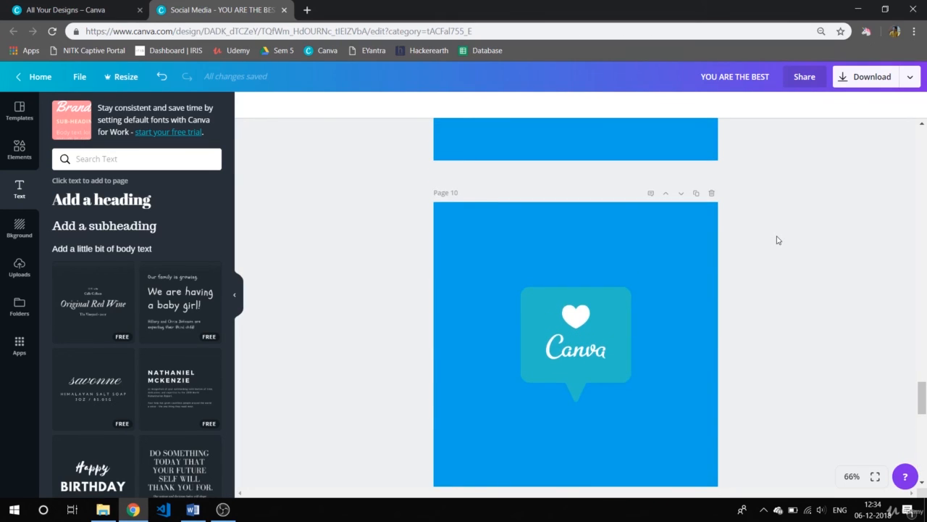
scroll(778, 240, down, 10)
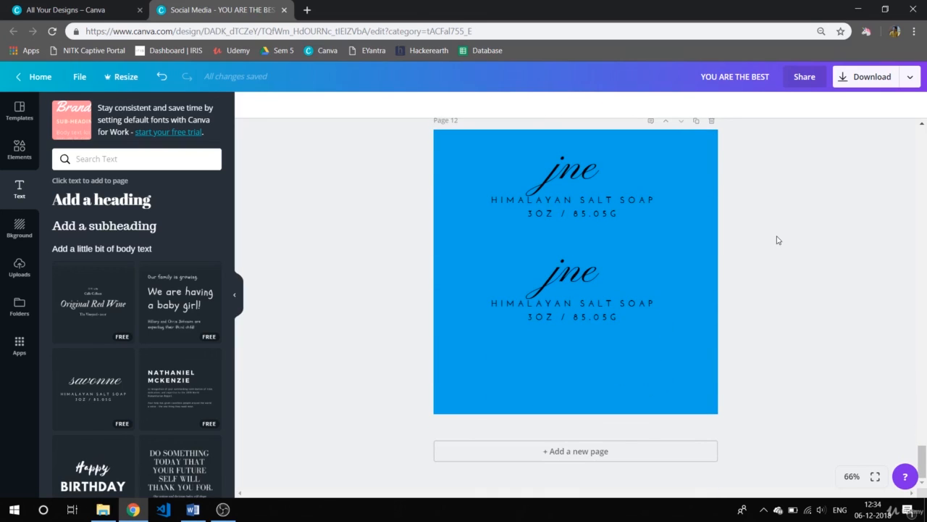